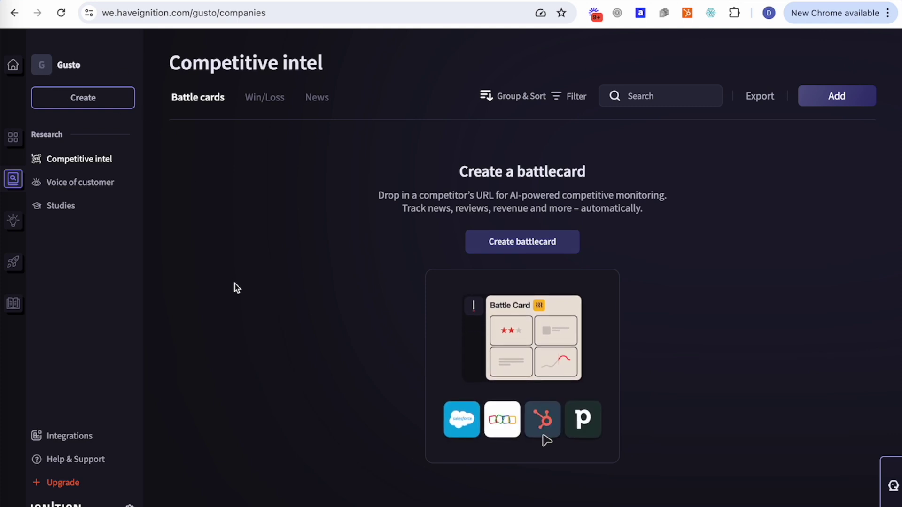
# Create a competitor battle card for rippling.com with AI-generated sales talking points.
pyautogui.click(513, 242)
pyautogui.click(329, 281)
pyautogui.write('rippling.com')
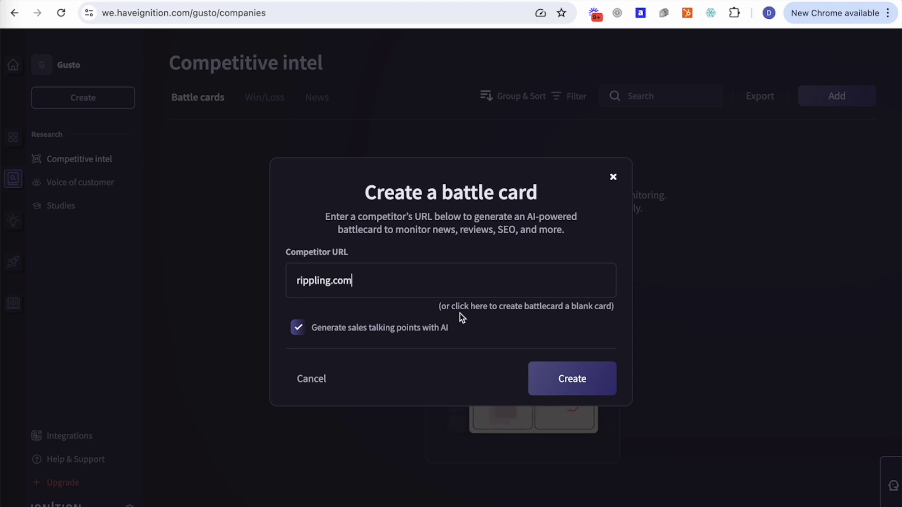
pyautogui.click(573, 382)
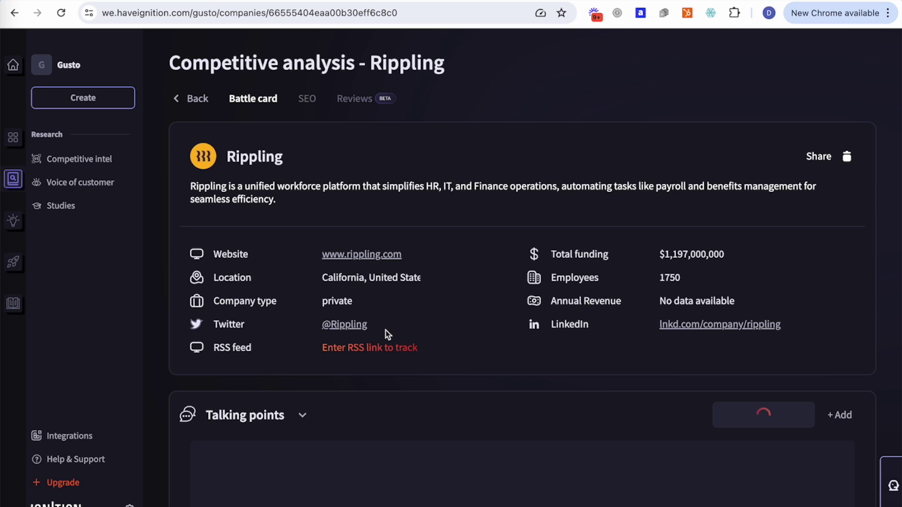
# Expand the recent news and website screenshots sections of the Rippling battle card and review their contents.
pyautogui.scroll(-5, 440, 311)
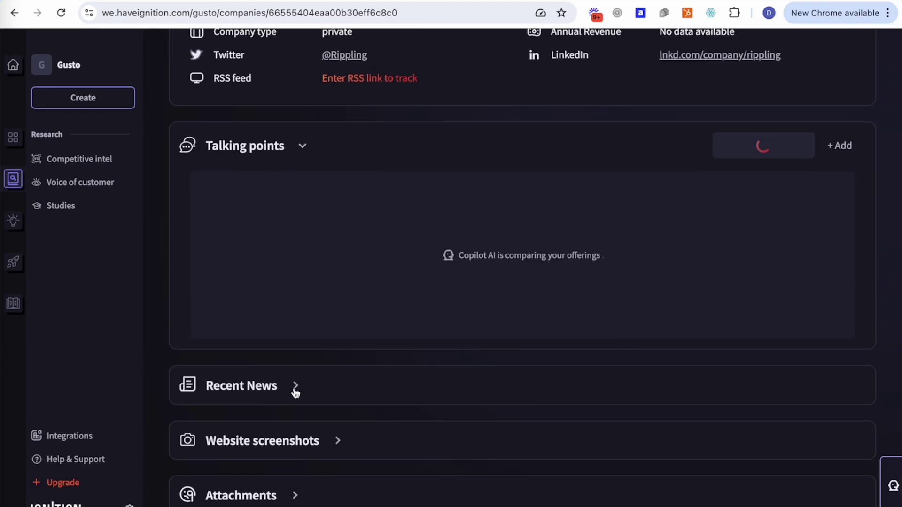
pyautogui.click(295, 387)
pyautogui.scroll(-10, 477, 390)
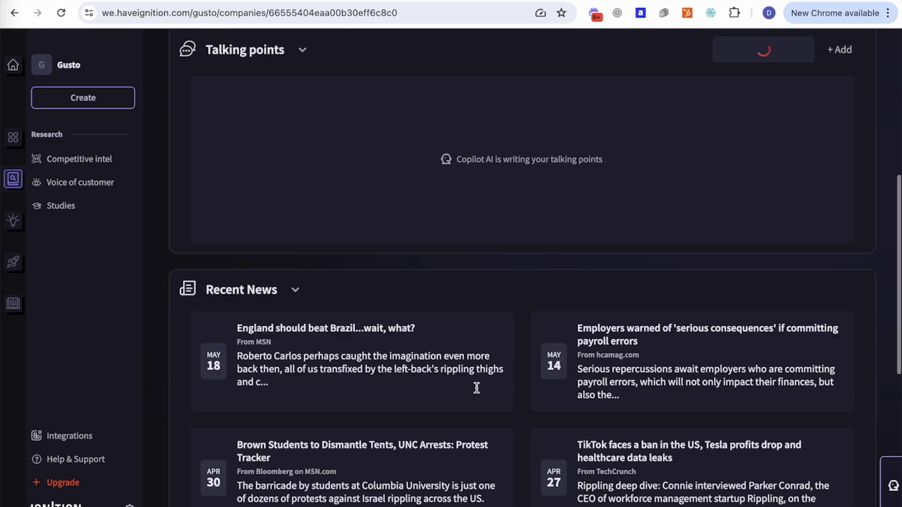
pyautogui.click(337, 440)
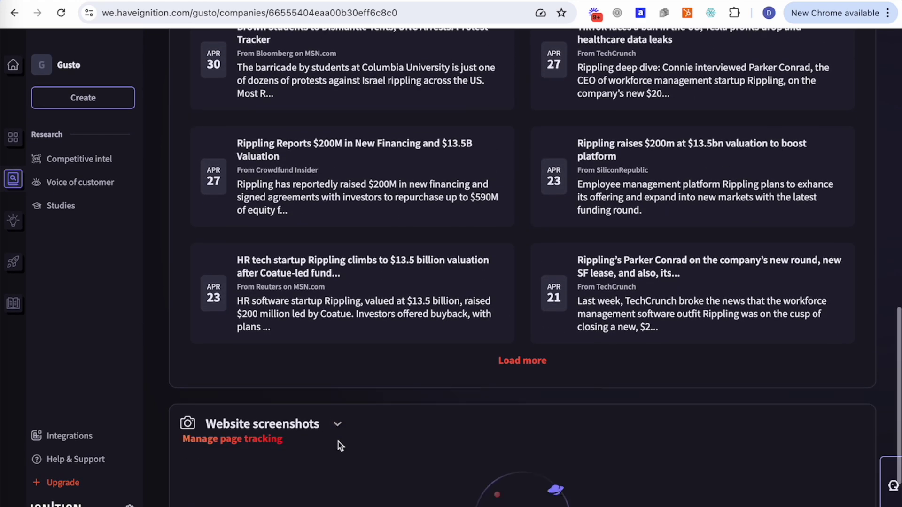
pyautogui.scroll(-7, 331, 444)
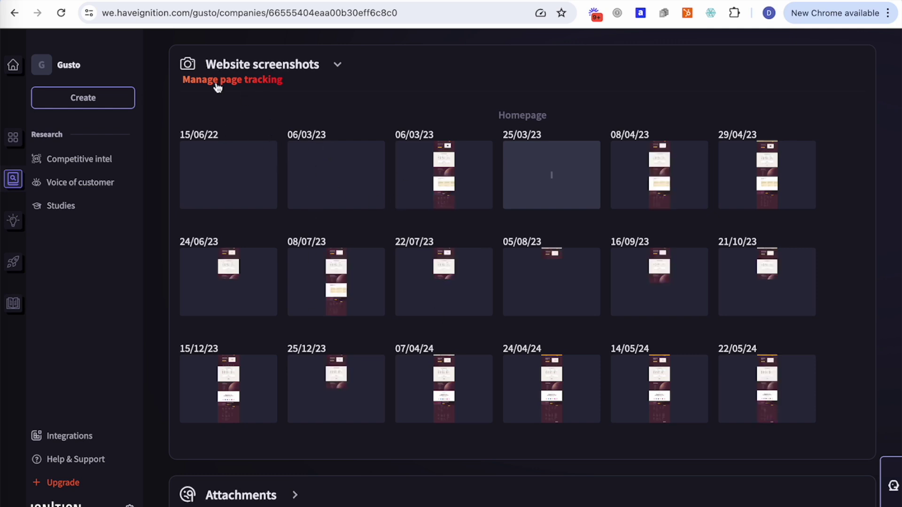
pyautogui.scroll(2, 217, 88)
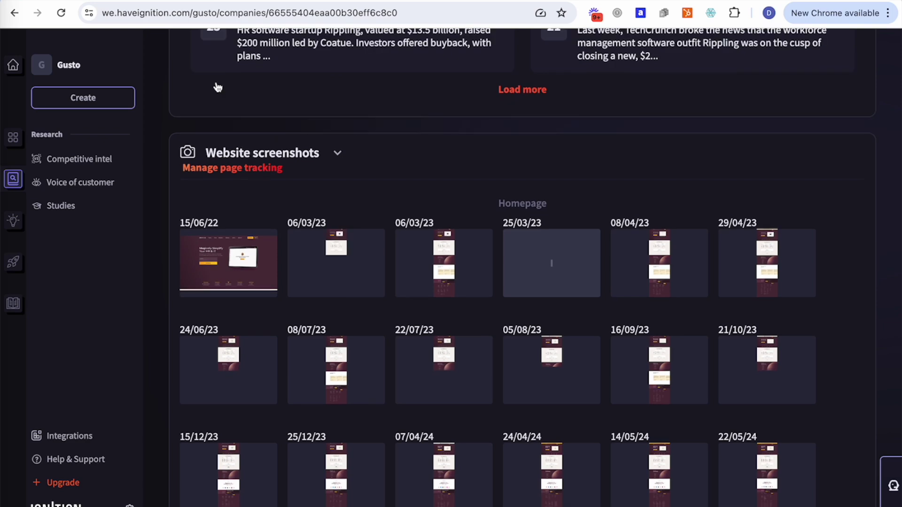
pyautogui.scroll(-1, 231, 162)
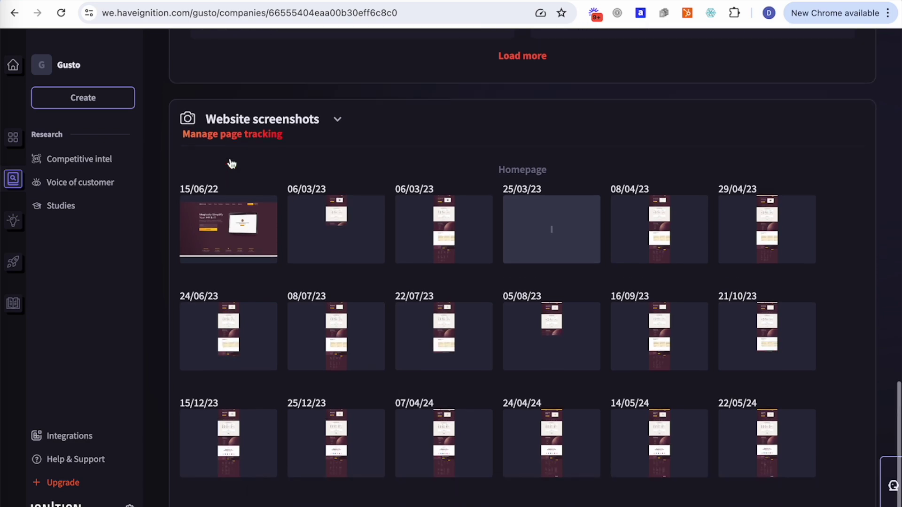
# Try adding a custom URL to the tracked competitor pages, remove the blank entry and close the tracking settings without saving.
pyautogui.click(214, 135)
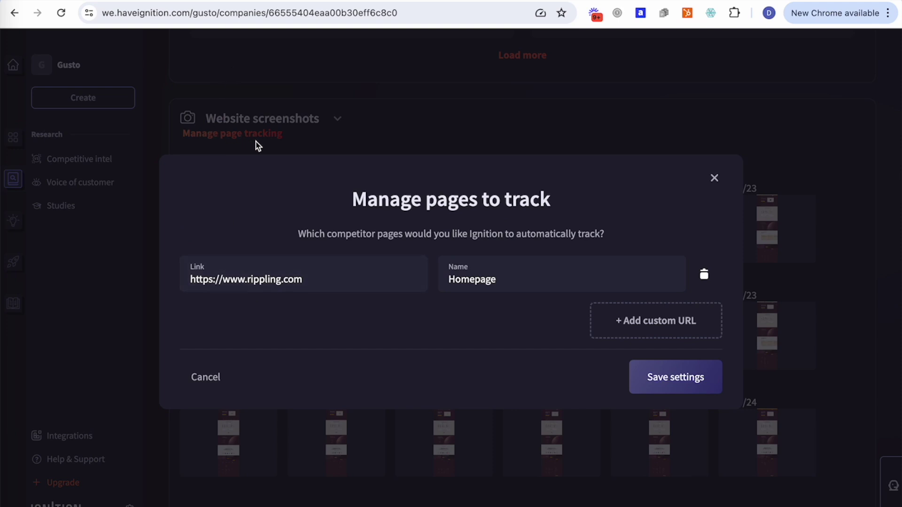
pyautogui.click(650, 331)
pyautogui.click(230, 299)
pyautogui.click(702, 296)
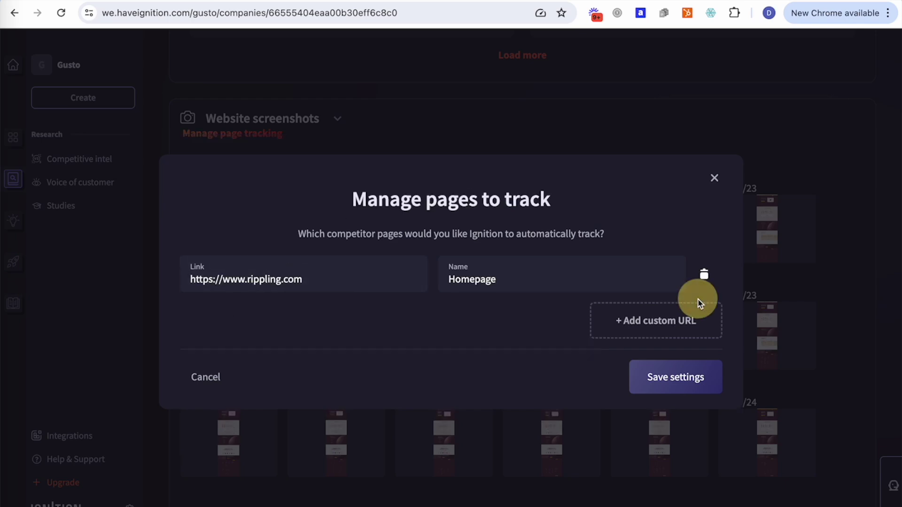
pyautogui.click(714, 179)
# Review the AI-generated talking points on the Rippling battle card.
pyautogui.scroll(10, 495, 248)
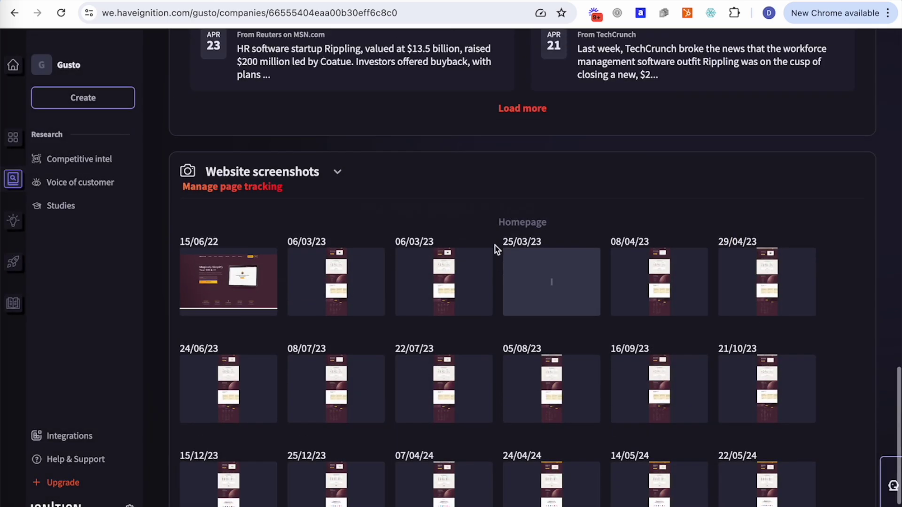
pyautogui.scroll(-3, 496, 248)
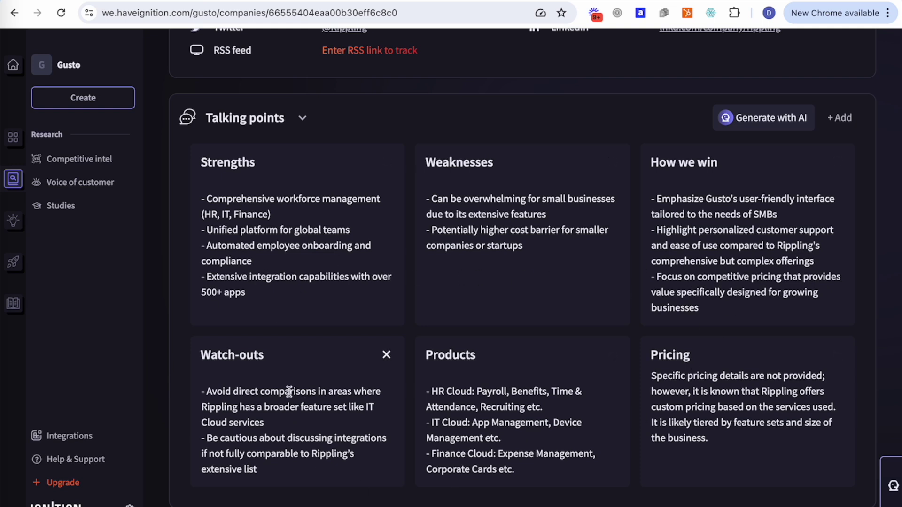
pyautogui.scroll(6, 289, 391)
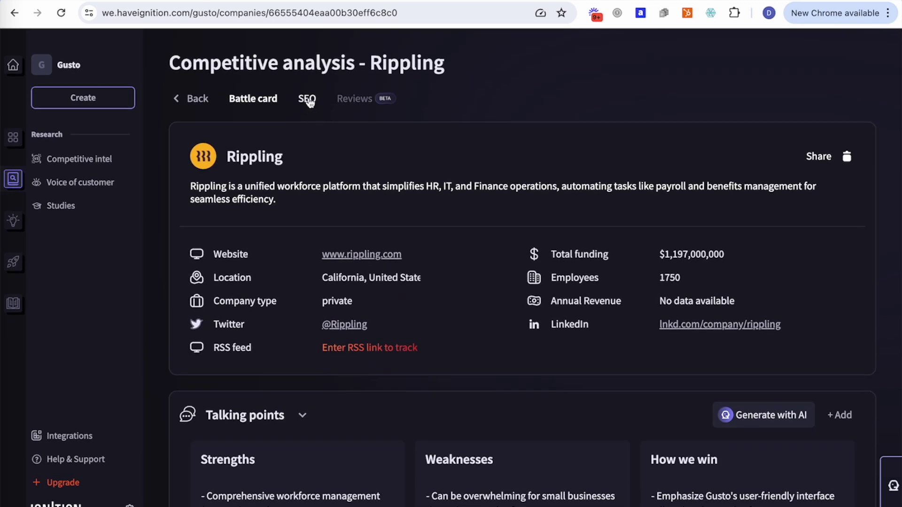
# Review Rippling's SEO and customer review analyses, and return to the battle cards overview.
pyautogui.click(307, 99)
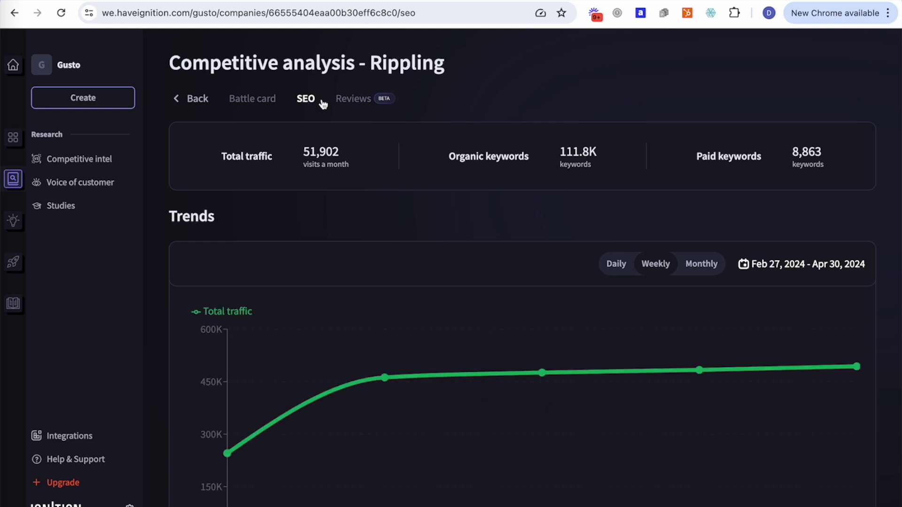
pyautogui.click(346, 107)
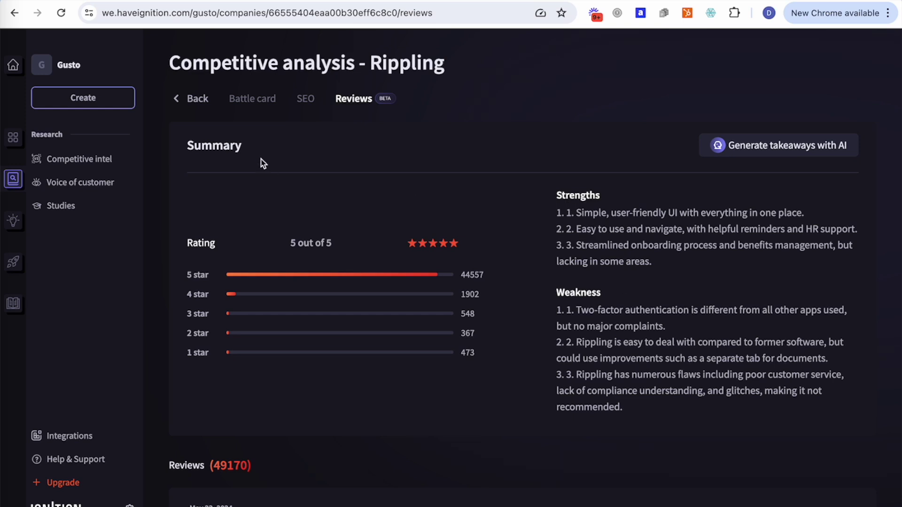
pyautogui.click(189, 100)
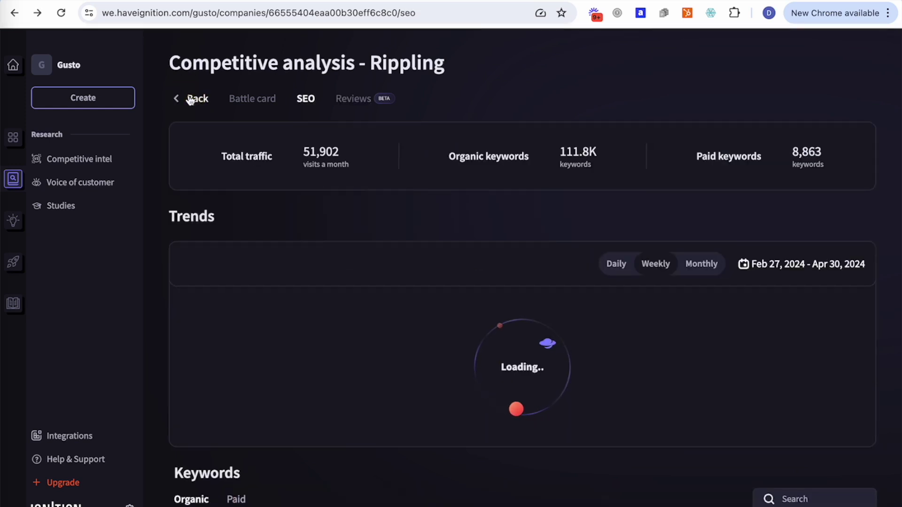
pyautogui.click(190, 100)
pyautogui.click(190, 100)
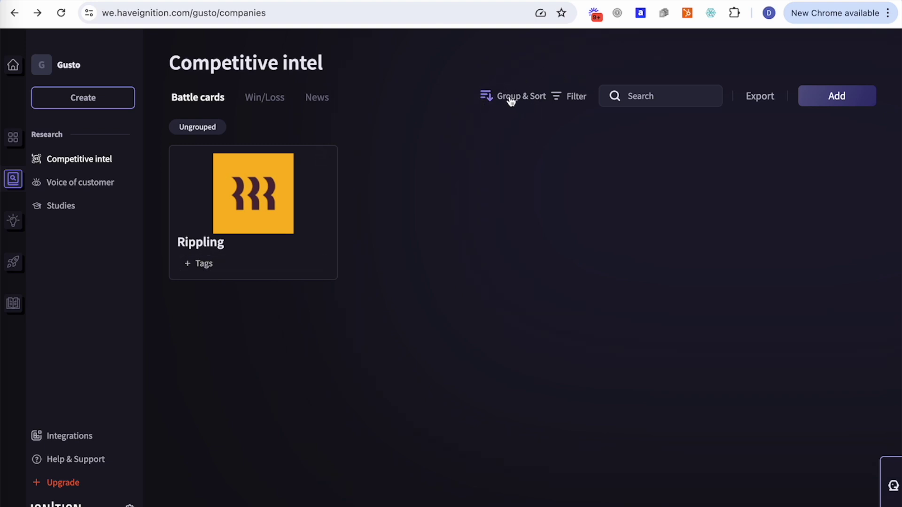
# Open the Rippling battle card, try enabling export to a public URL, and disable it again.
pyautogui.click(263, 214)
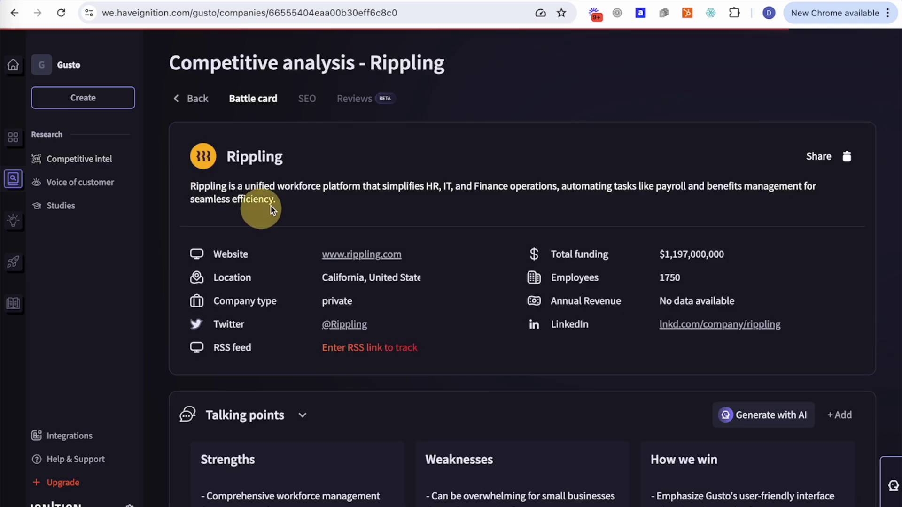
pyautogui.click(817, 159)
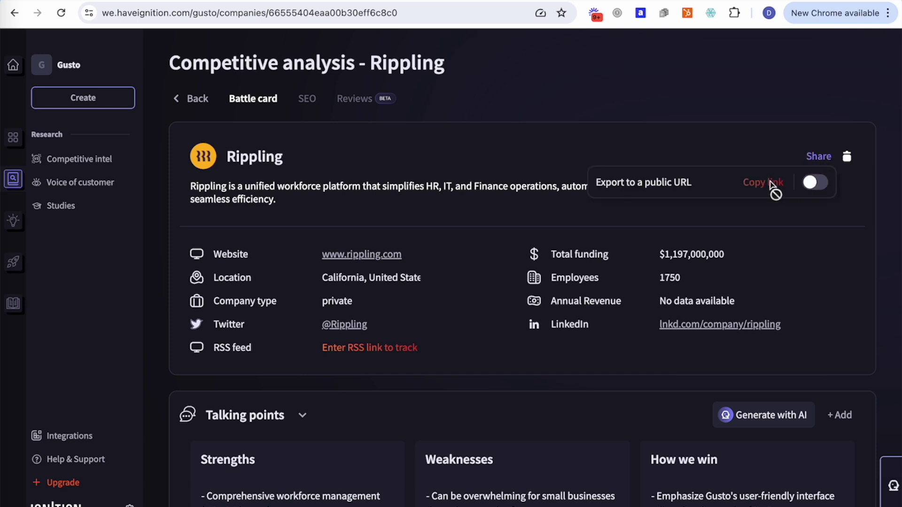
pyautogui.click(820, 188)
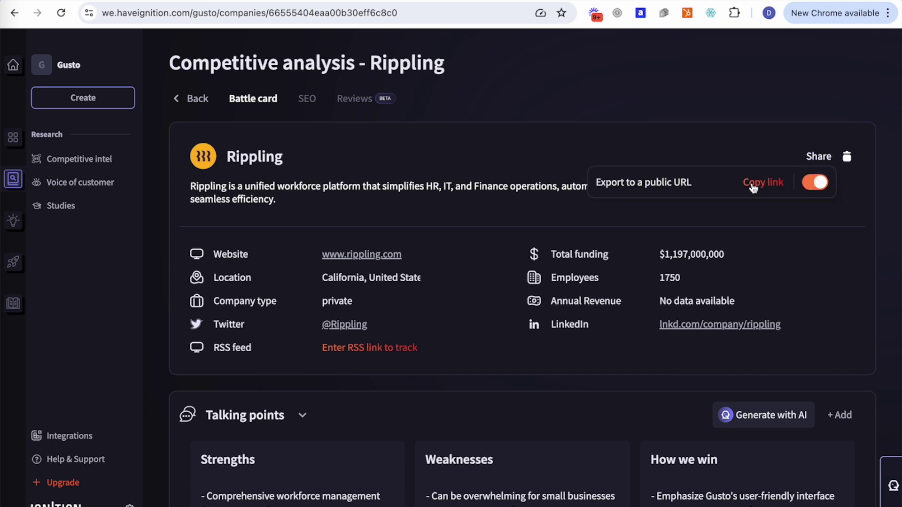
pyautogui.click(818, 186)
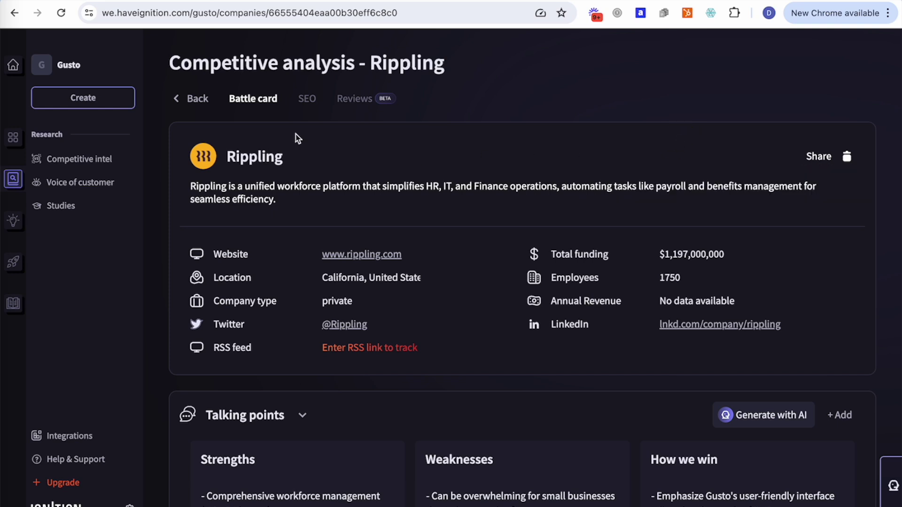
# Return to the battle cards overview and check the available CRM export destinations.
pyautogui.click(192, 100)
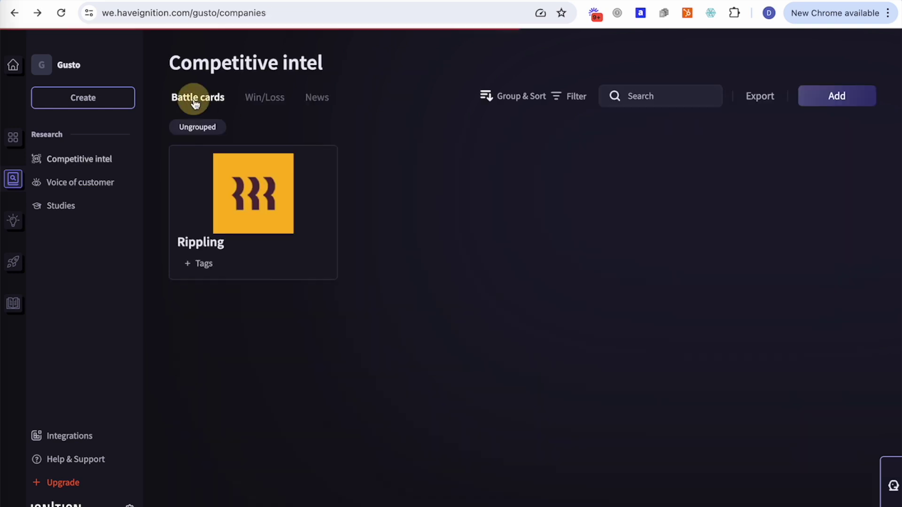
pyautogui.click(759, 99)
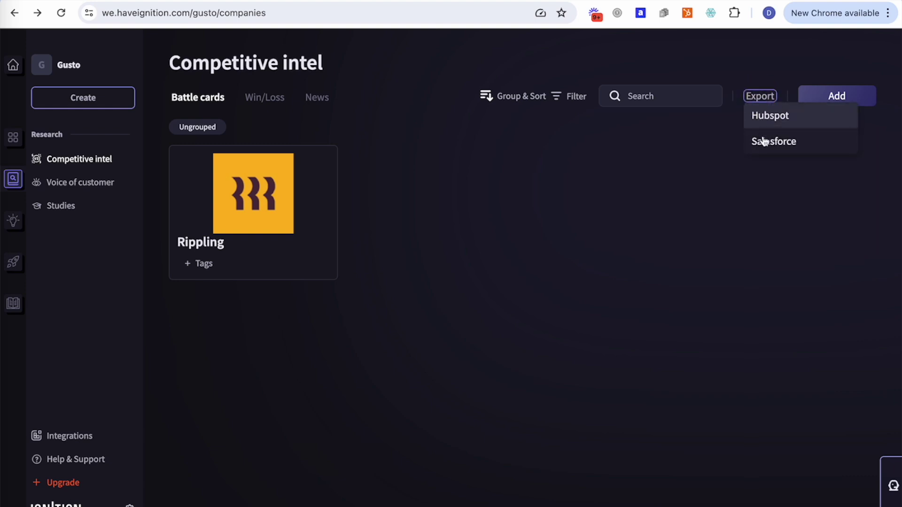
pyautogui.click(700, 179)
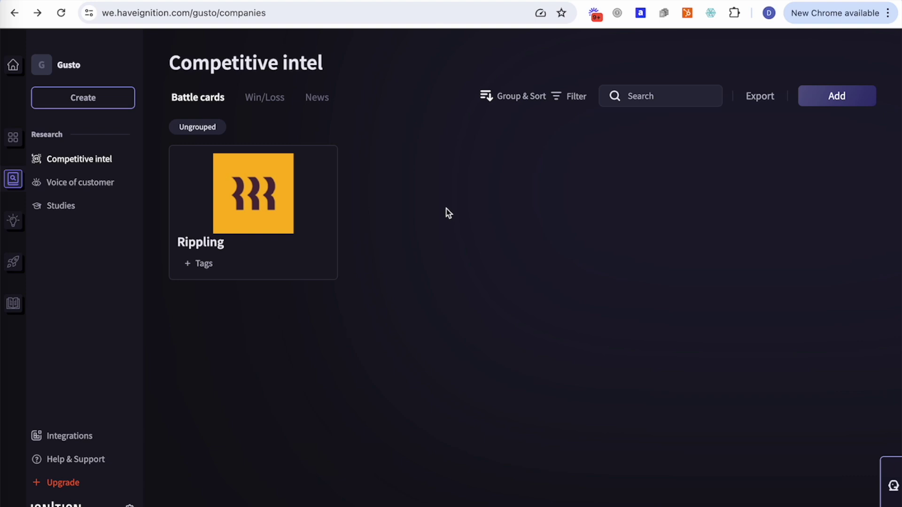
# Open the Salesforce integration from the Win/Loss page, try connecting an account, and go back to the integrations overview.
pyautogui.click(261, 101)
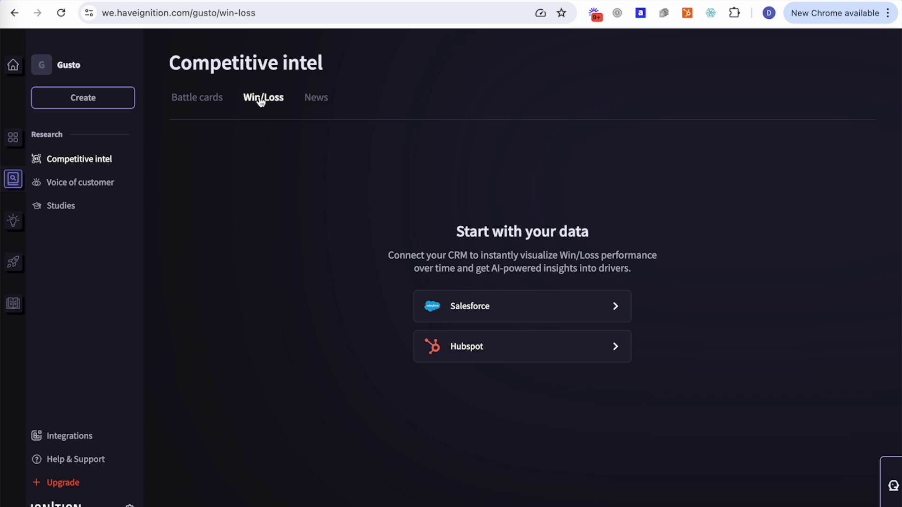
pyautogui.click(509, 310)
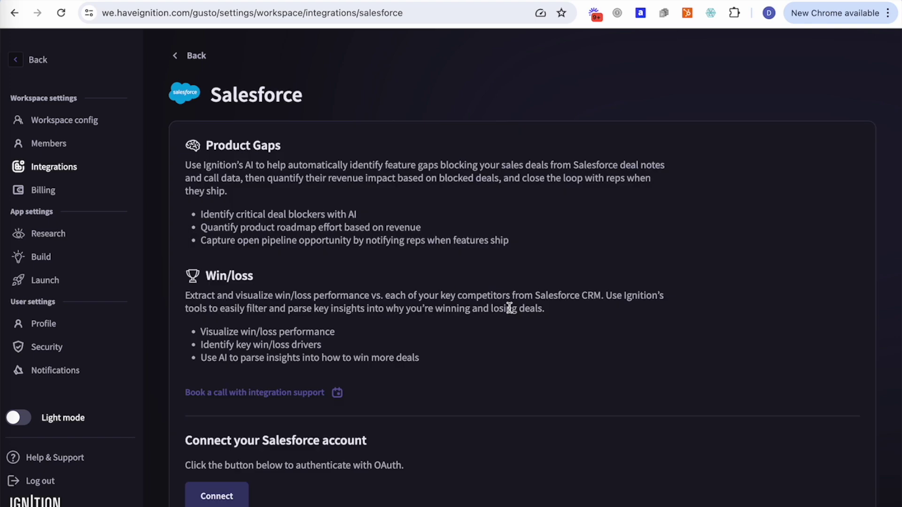
pyautogui.scroll(-1, 284, 214)
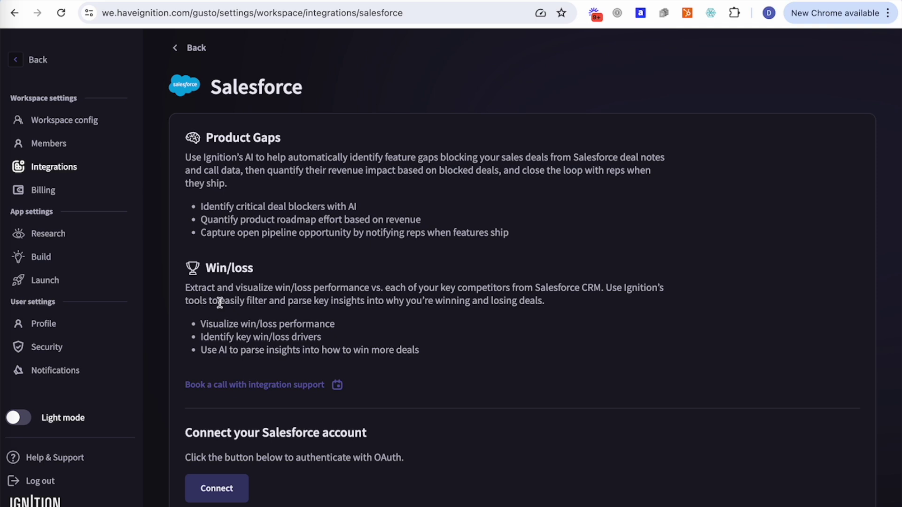
pyautogui.click(214, 484)
pyautogui.click(193, 47)
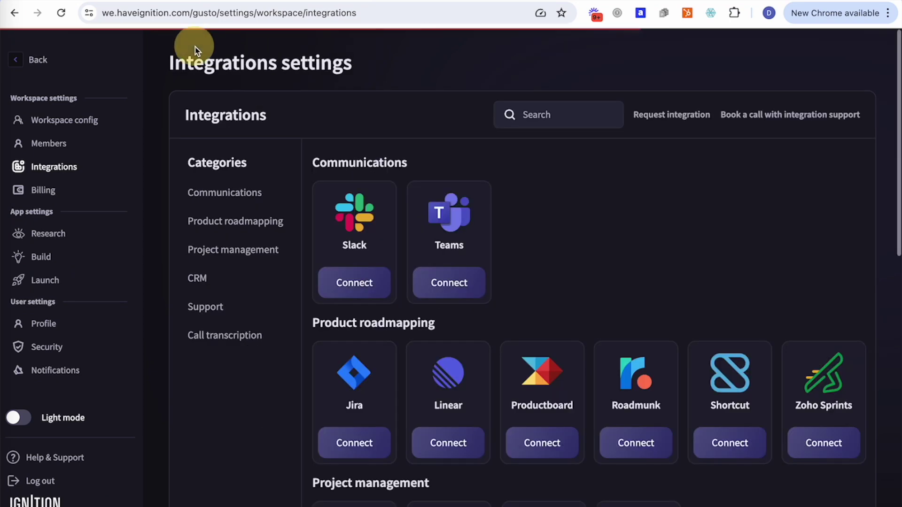
# Try connecting a HubSpot account, close the authorization window, and return to the integrations overview.
pyautogui.scroll(-6, 437, 291)
pyautogui.click(450, 466)
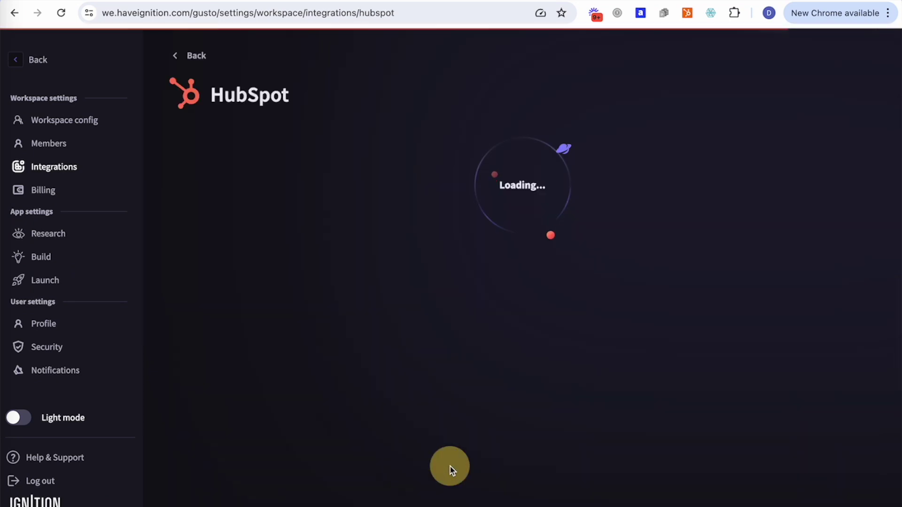
pyautogui.scroll(-3, 328, 463)
pyautogui.click(201, 488)
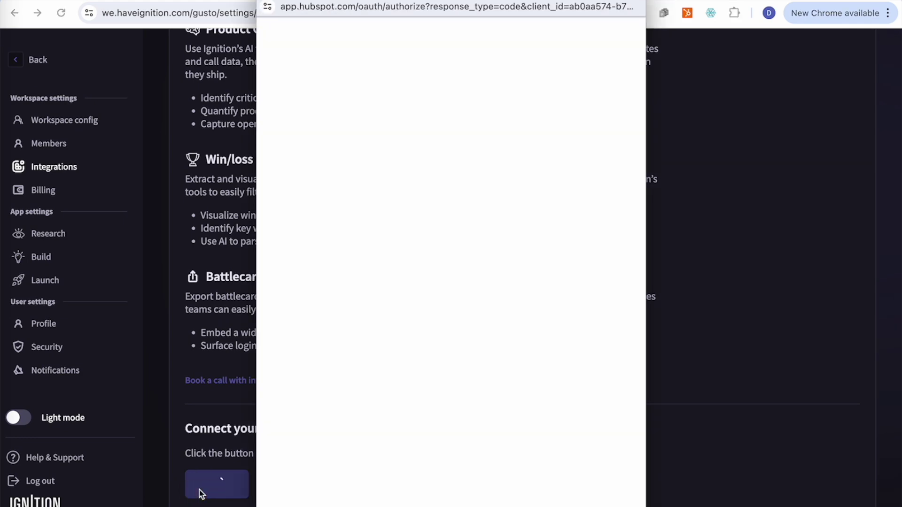
pyautogui.click(264, 1)
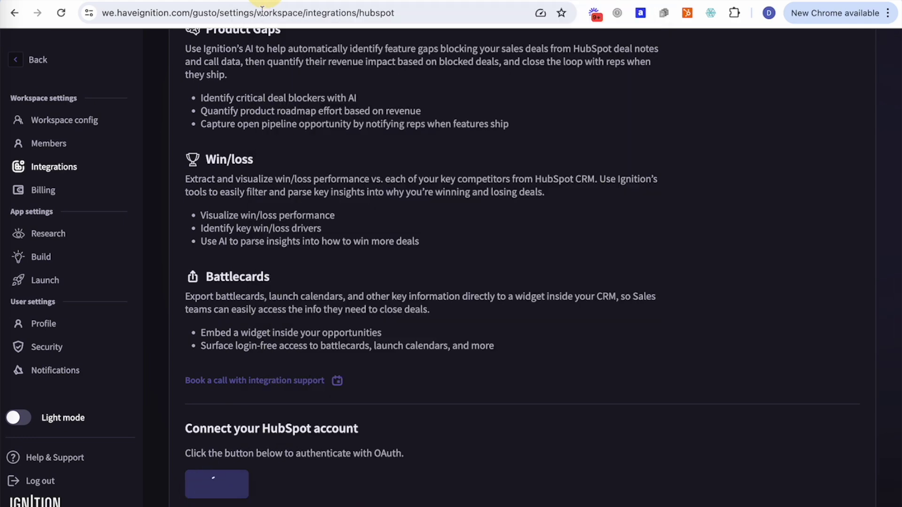
pyautogui.scroll(3, 246, 172)
pyautogui.click(186, 57)
# Reopen the Salesforce integration, try its account connection again, and leave the integration details.
pyautogui.scroll(-8, 354, 348)
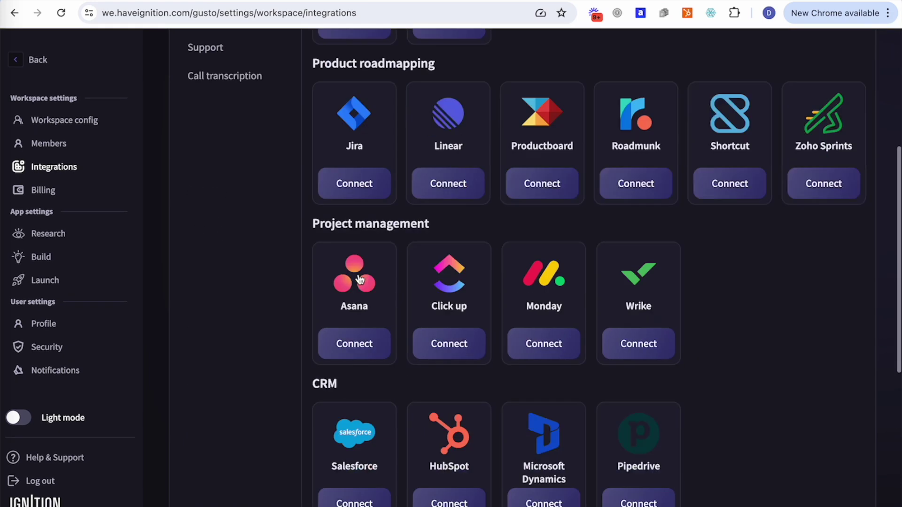
pyautogui.click(347, 391)
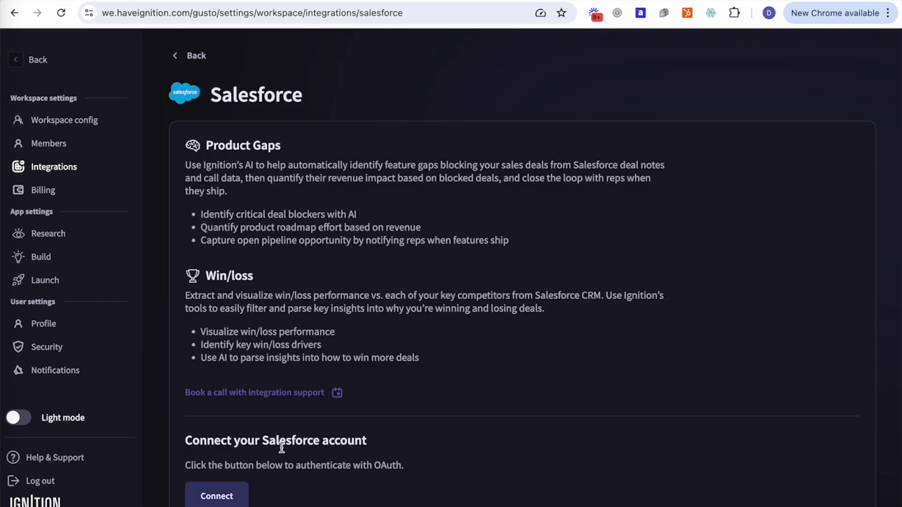
pyautogui.click(214, 497)
pyautogui.click(190, 63)
# Open the HubSpot integration details from the CRM integrations.
pyautogui.scroll(-8, 396, 281)
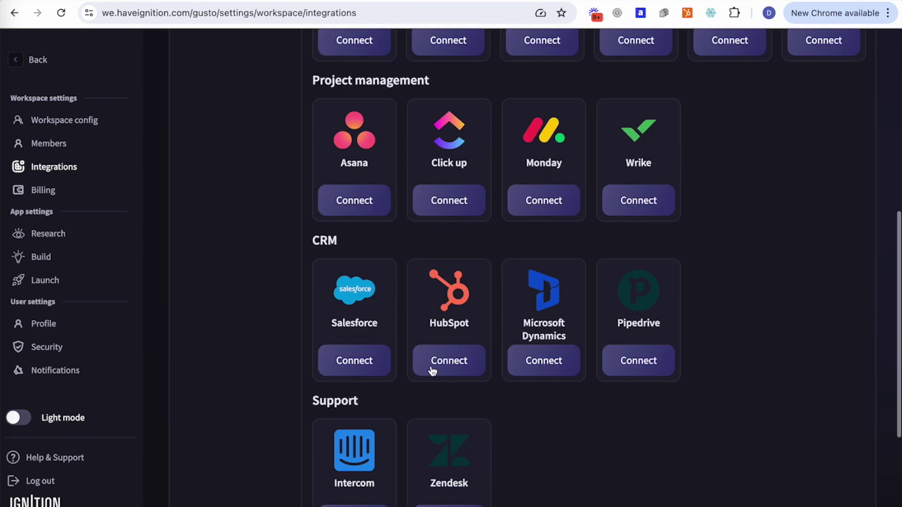
pyautogui.click(449, 361)
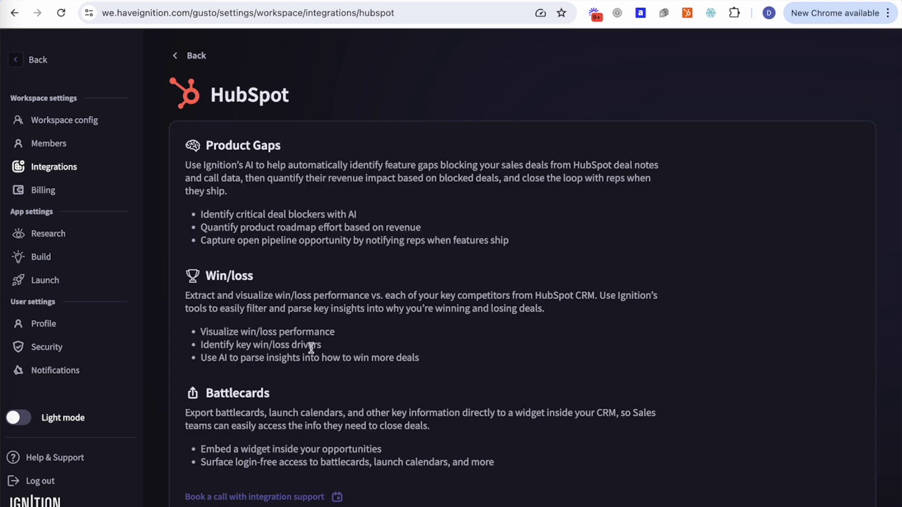
# Try connecting the HubSpot account through OAuth, and reload the integration page.
pyautogui.scroll(-3, 287, 386)
pyautogui.click(227, 484)
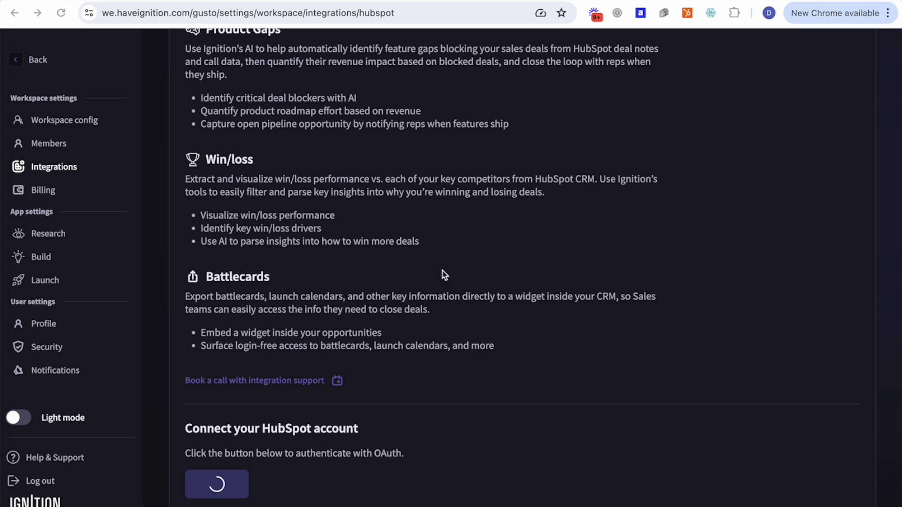
pyautogui.click(274, 14)
pyautogui.press('Return')
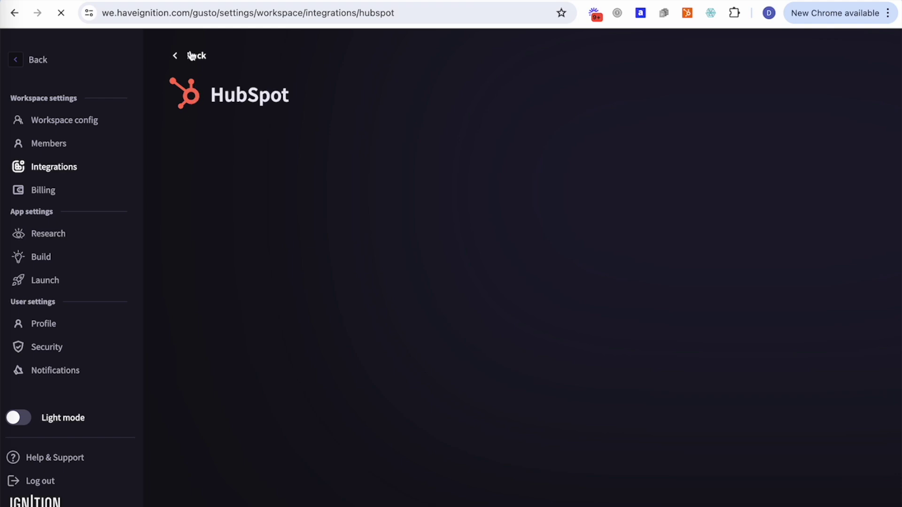
# Go to Mission Control and open the Research section.
pyautogui.click(214, 11)
pyautogui.click(213, 11)
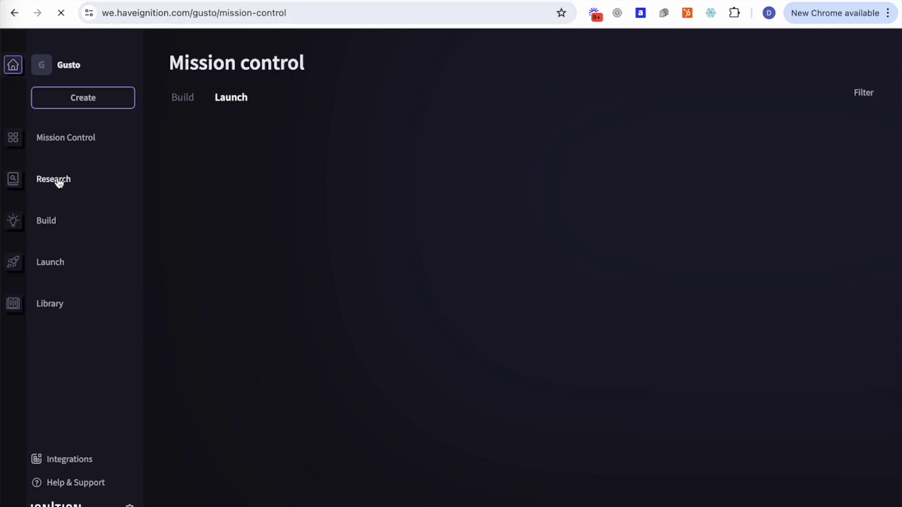
pyautogui.click(60, 183)
pyautogui.moveTo(21, 195)
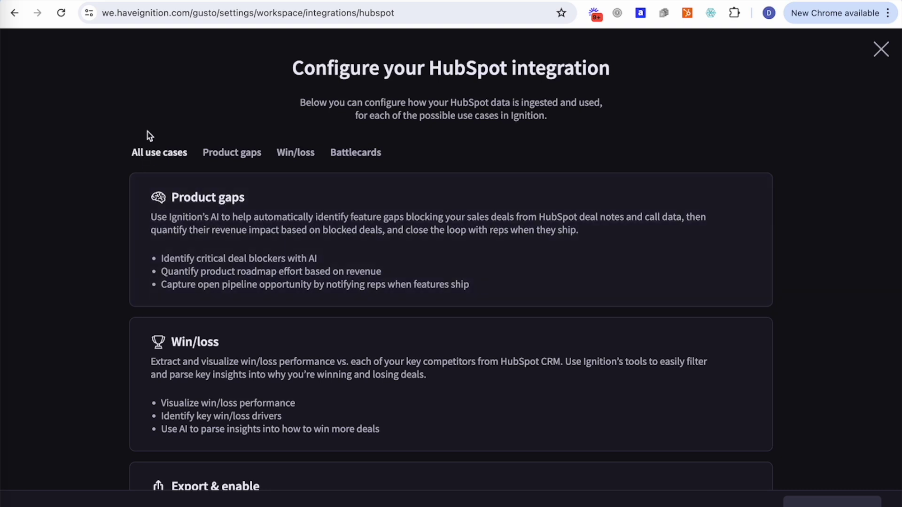
# Review the use cases in the HubSpot integration configuration and open the Win/loss use case.
pyautogui.scroll(-3, 192, 352)
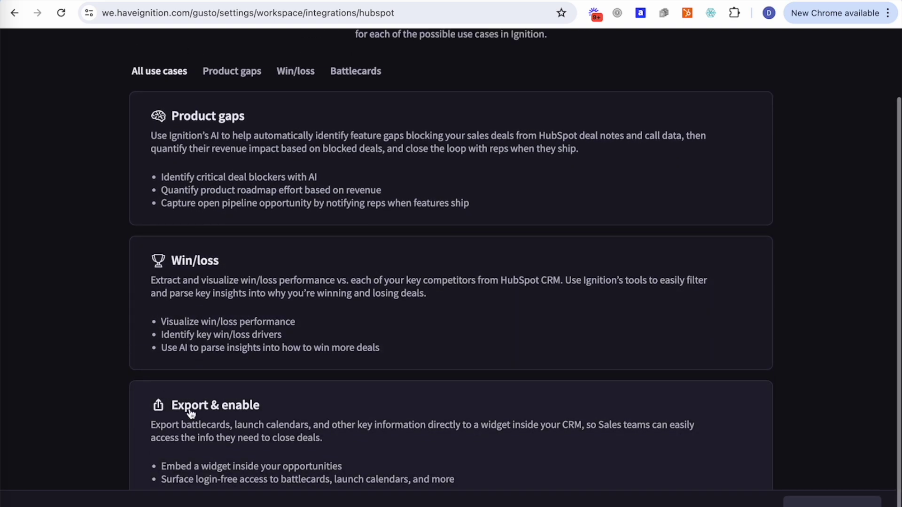
pyautogui.scroll(1, 187, 413)
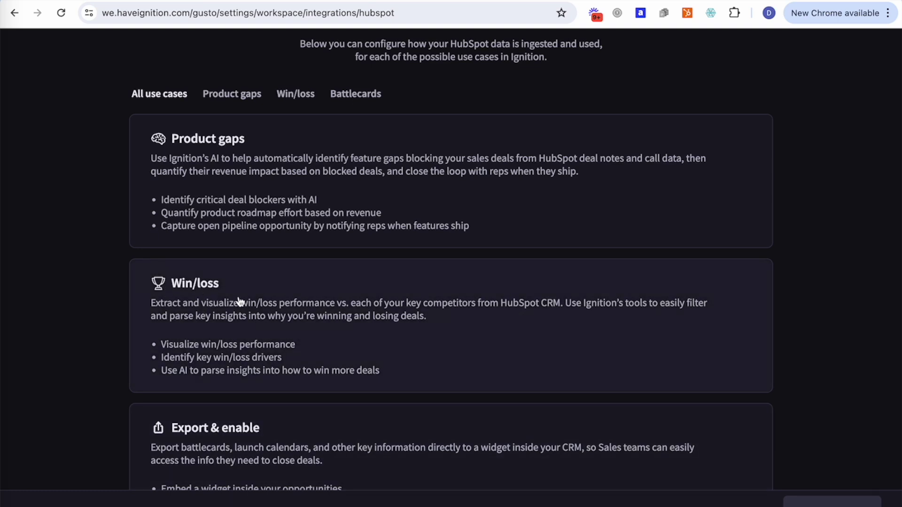
pyautogui.click(324, 303)
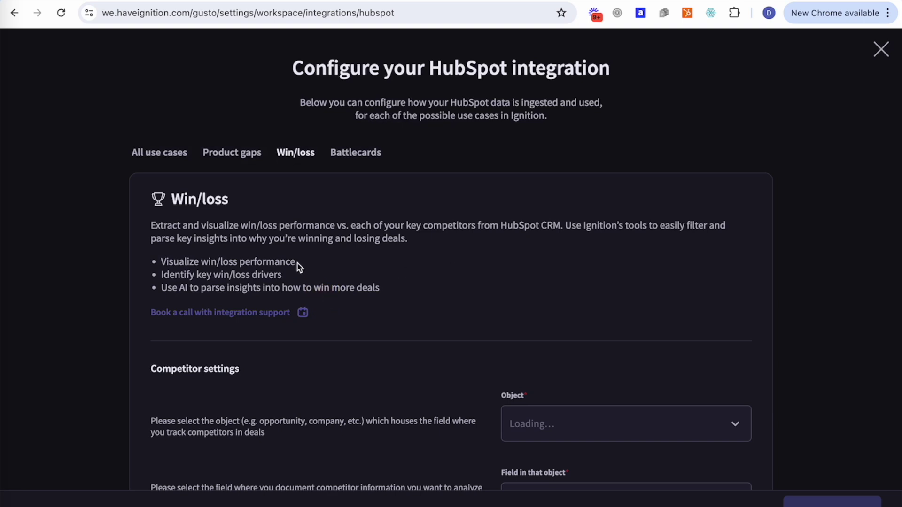
# Map the competitor settings to the deal object and its "Competitor lost to" field.
pyautogui.scroll(-2, 298, 263)
pyautogui.scroll(-2, 472, 280)
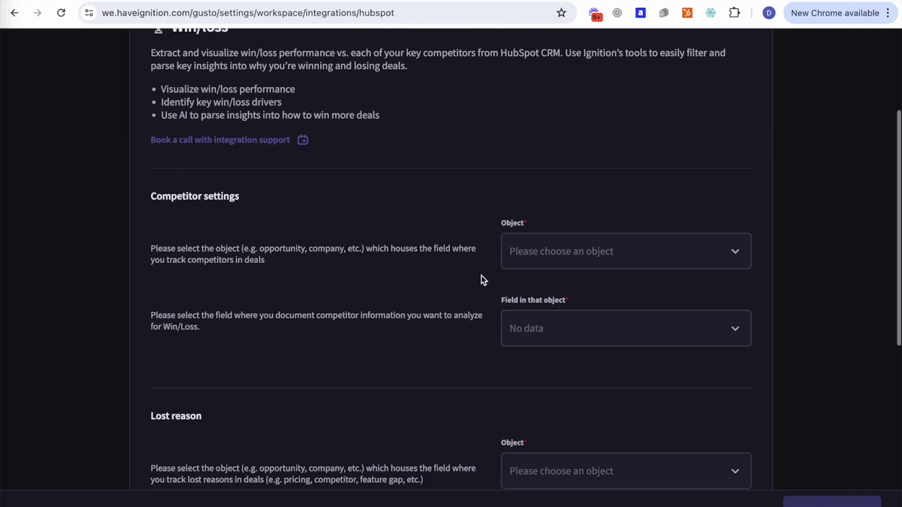
pyautogui.click(600, 256)
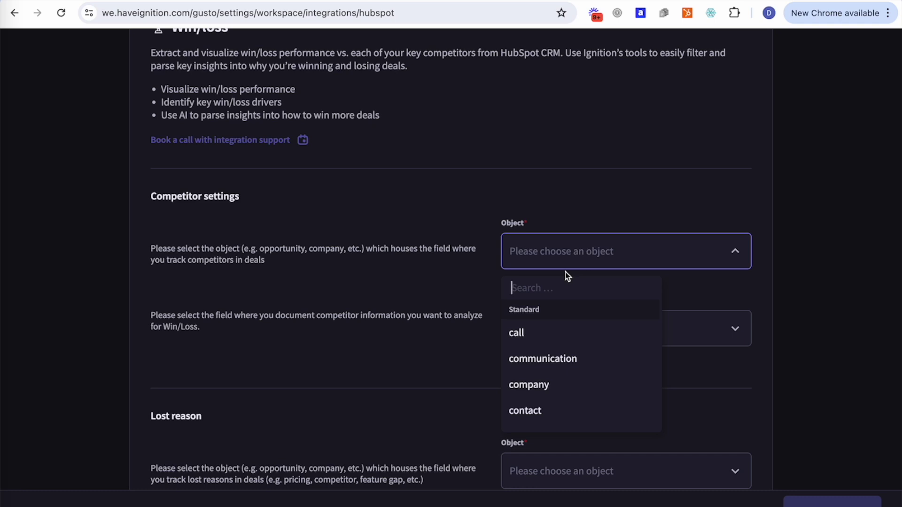
pyautogui.write('deal')
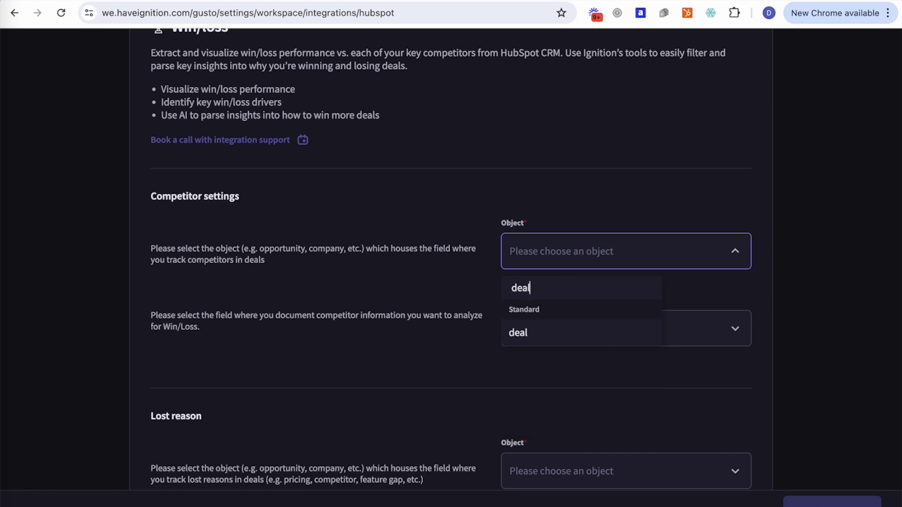
pyautogui.click(560, 330)
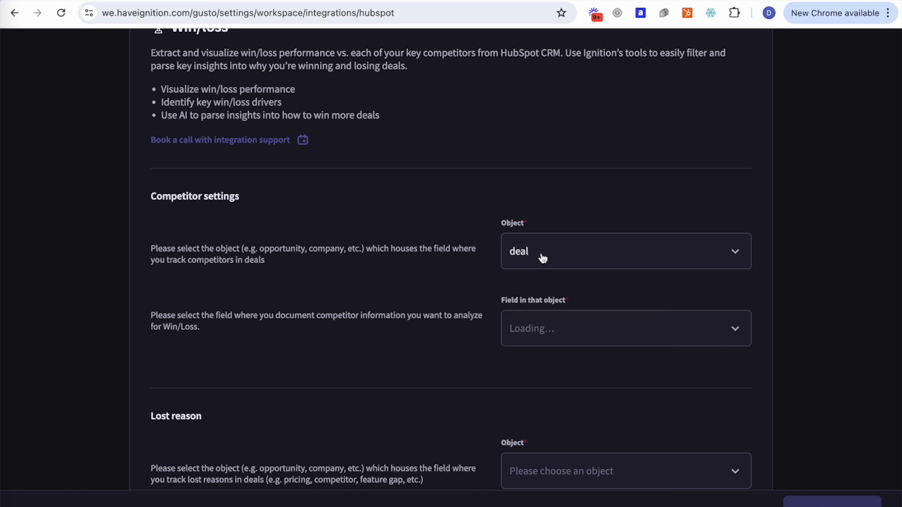
pyautogui.click(525, 323)
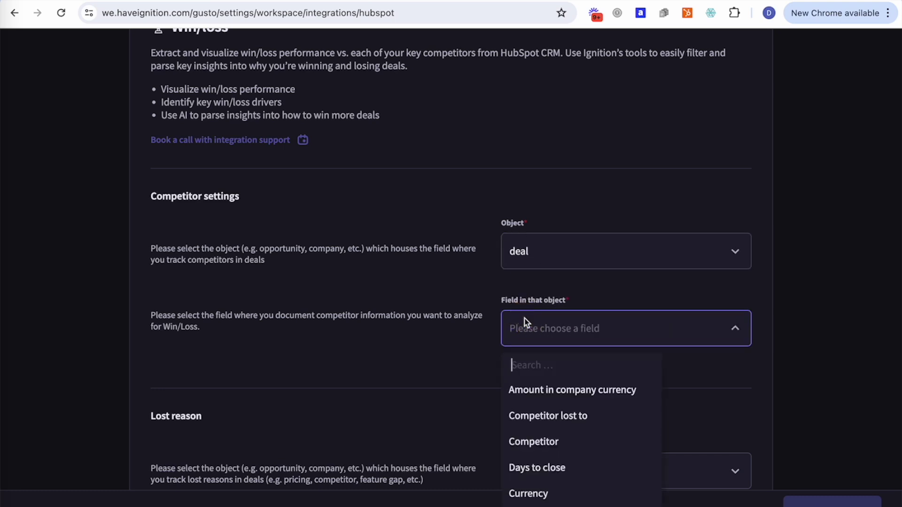
pyautogui.click(533, 418)
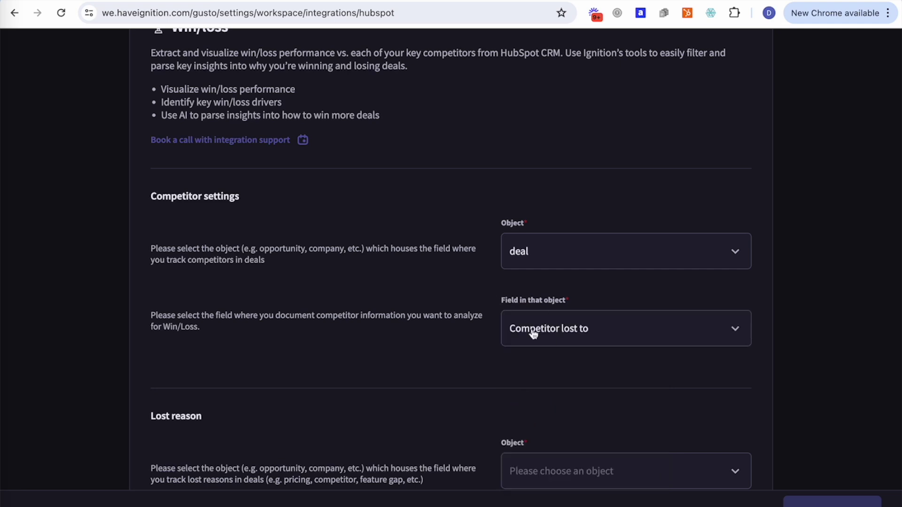
# Map the lost reason to the deal object and its "Lost Reason" field.
pyautogui.scroll(-2, 408, 288)
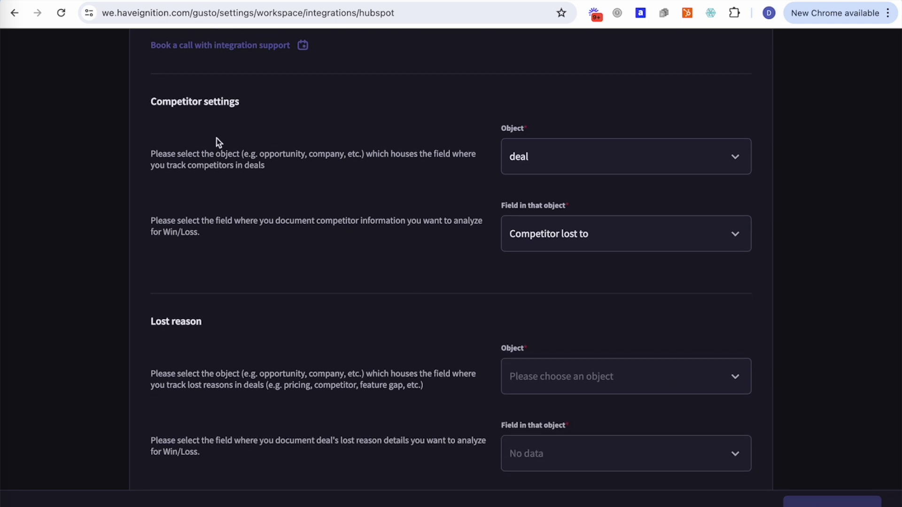
pyautogui.scroll(-1, 197, 154)
pyautogui.scroll(-2, 198, 158)
pyautogui.click(572, 241)
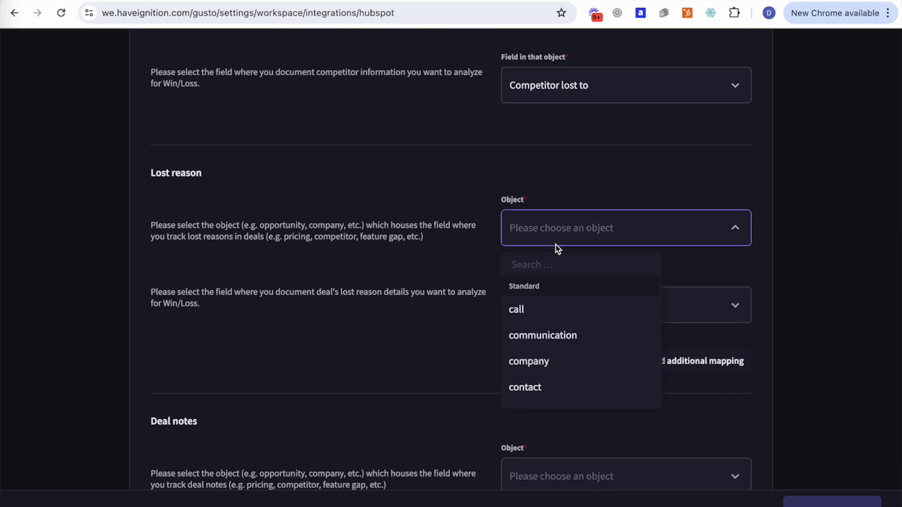
pyautogui.write('dea')
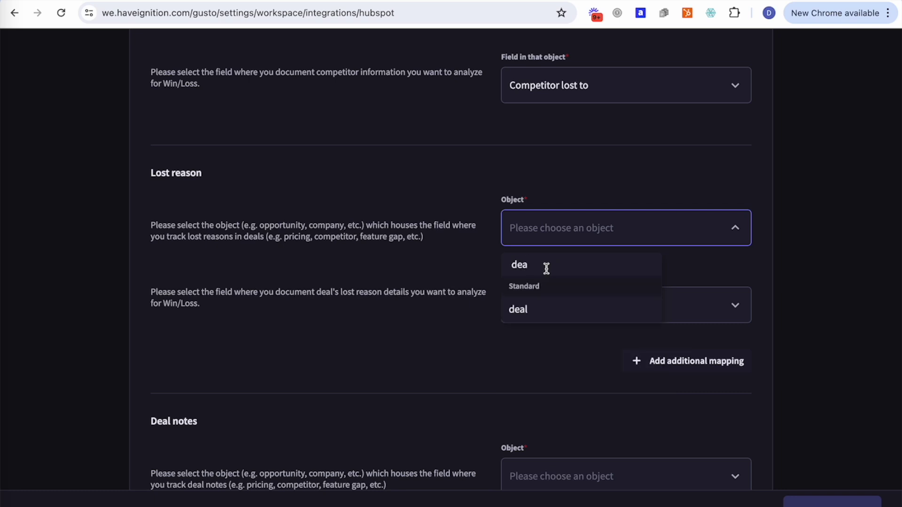
pyautogui.click(516, 309)
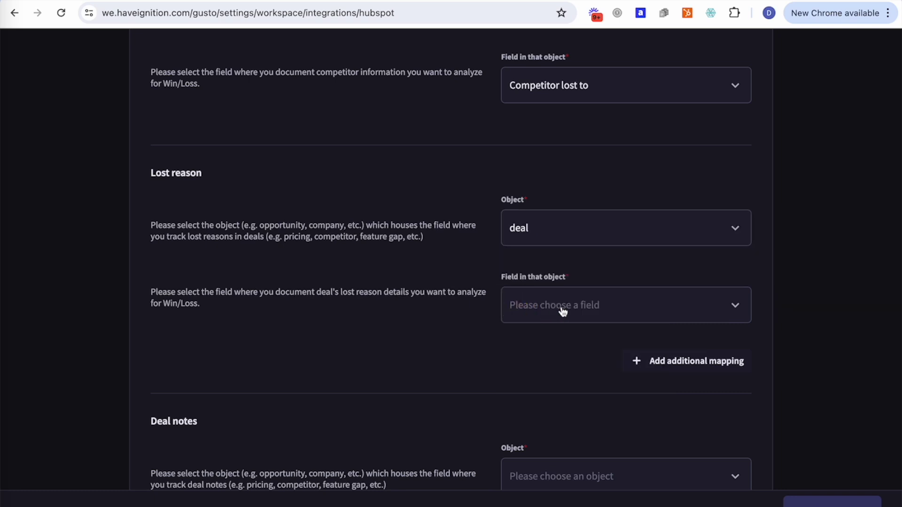
pyautogui.click(563, 309)
pyautogui.write('lo')
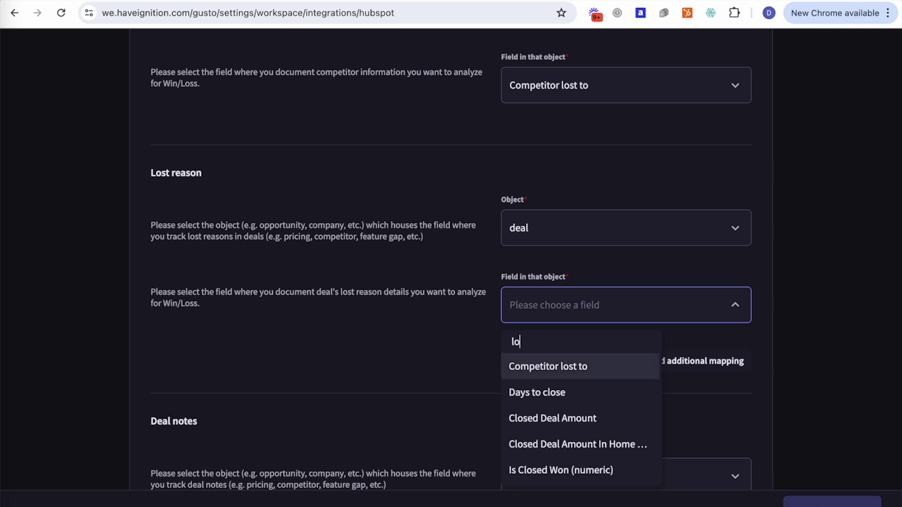
pyautogui.write('ss')
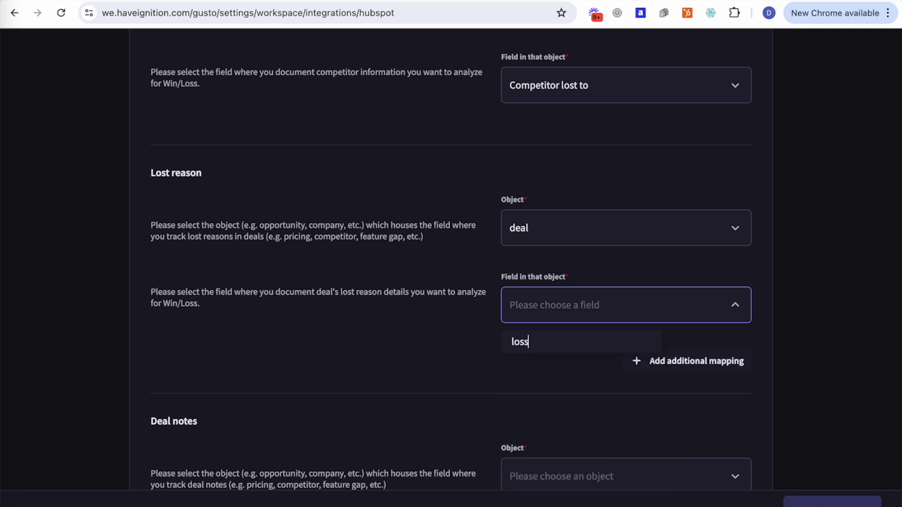
pyautogui.press('BackSpace')
pyautogui.write('t reas')
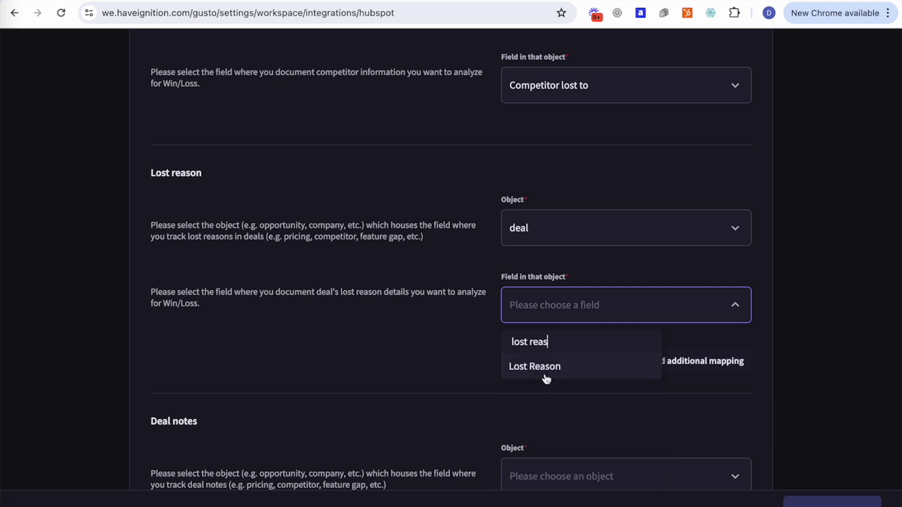
pyautogui.click(545, 374)
# Map the deal notes to the deal object's "Closed Lost Notes" field and submit the Win/loss configuration.
pyautogui.scroll(-3, 459, 350)
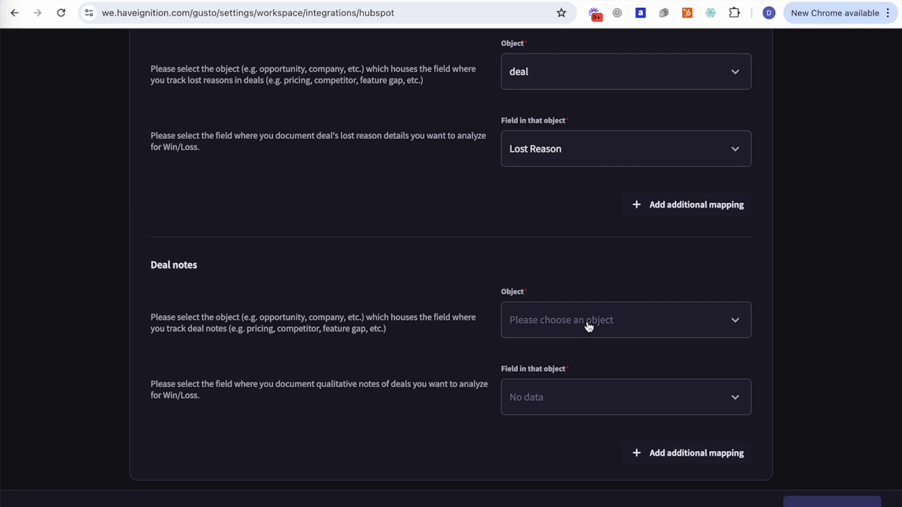
pyautogui.click(552, 325)
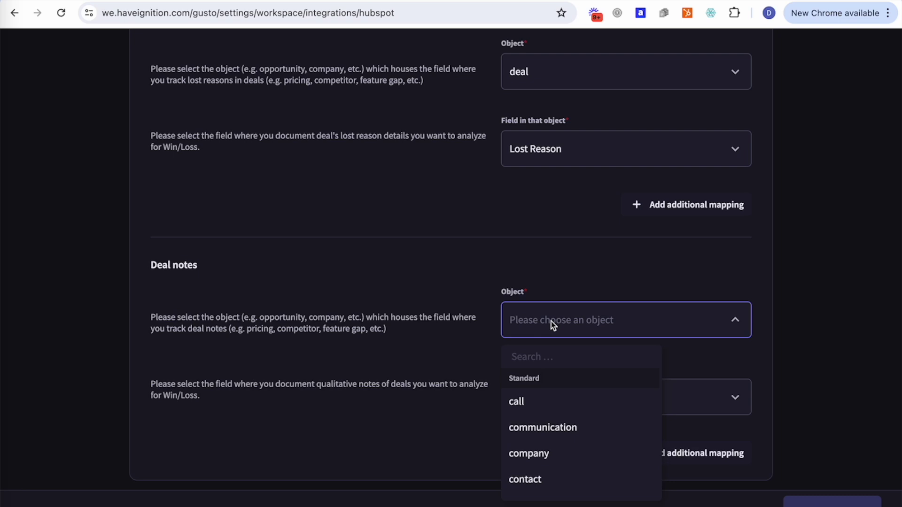
pyautogui.write('deal')
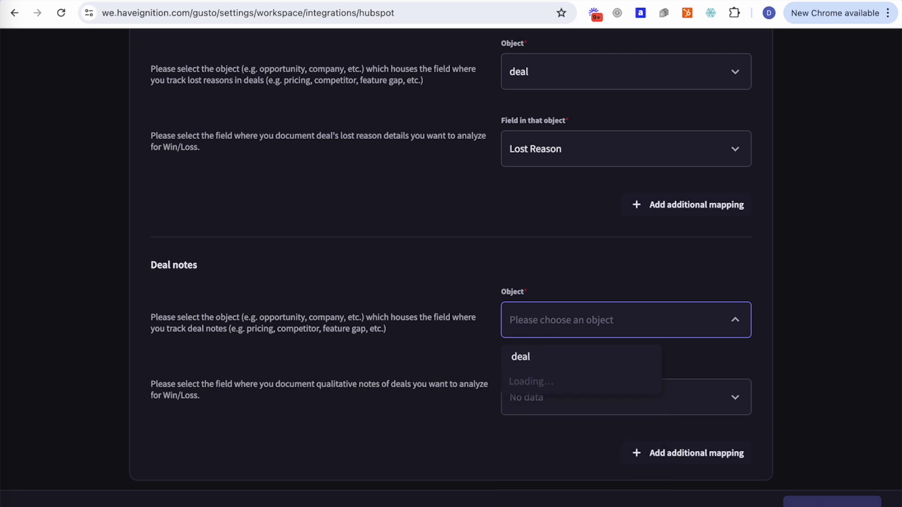
pyautogui.click(523, 404)
pyautogui.click(570, 398)
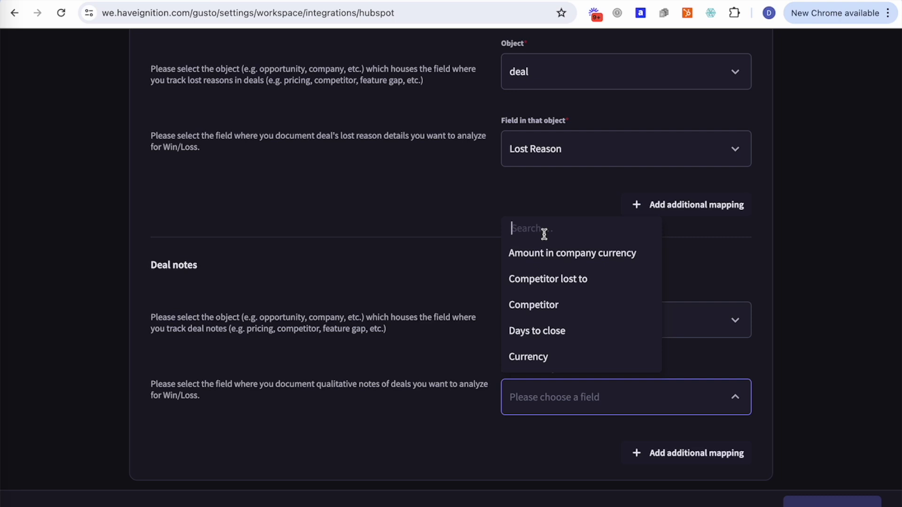
pyautogui.write('no')
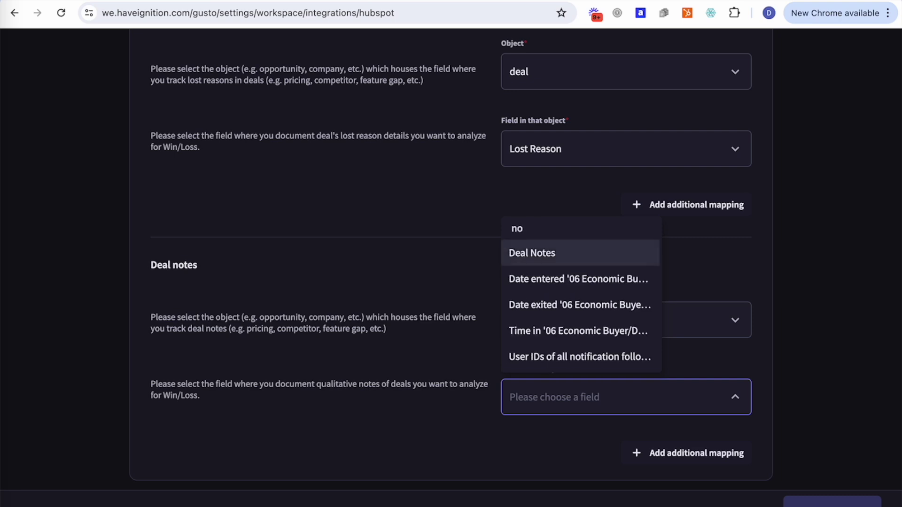
pyautogui.press('BackSpace')
pyautogui.press('BackSpace')
pyautogui.write('lost note')
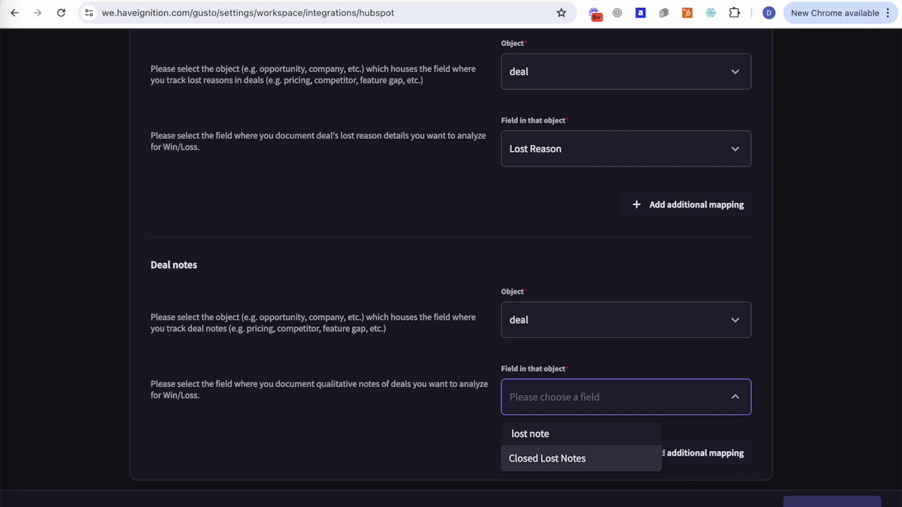
pyautogui.click(535, 459)
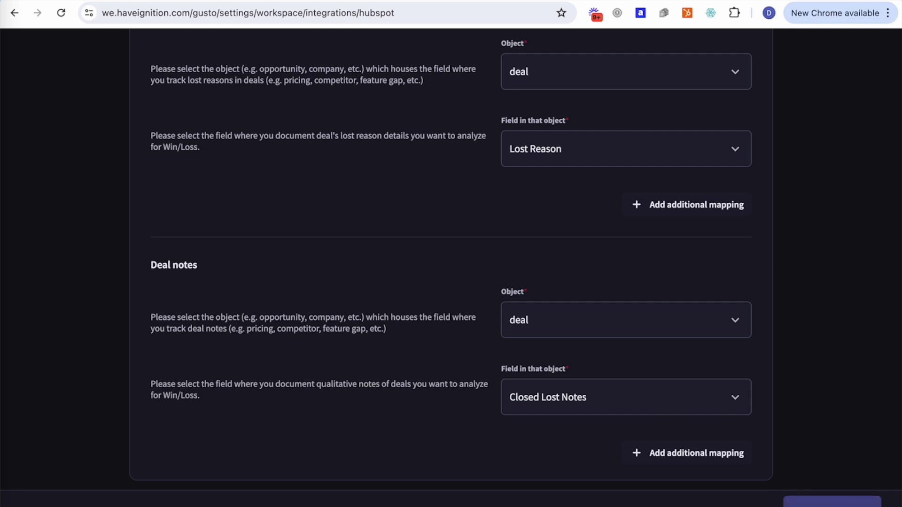
pyautogui.click(832, 501)
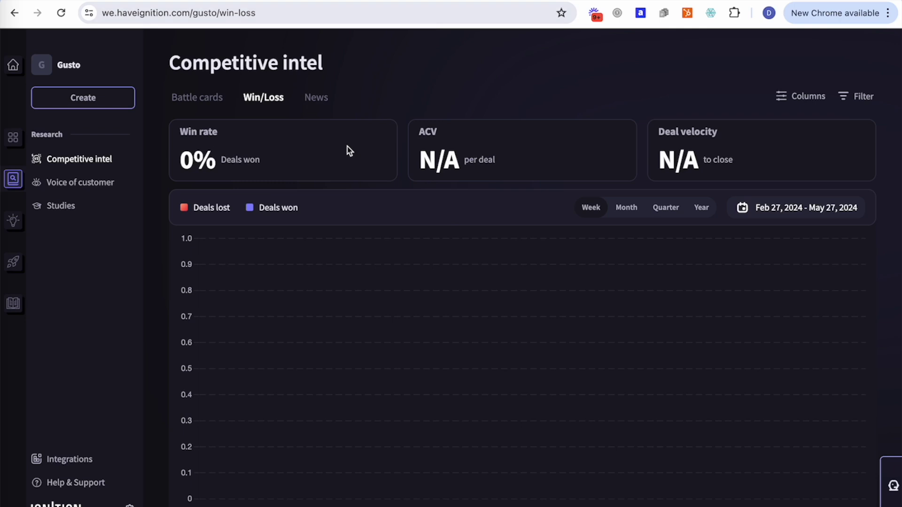
# Examine the Win/Loss page's metrics, chart, takeaways and deal table, reloading the page to check for synced HubSpot data.
pyautogui.scroll(-10, 347, 147)
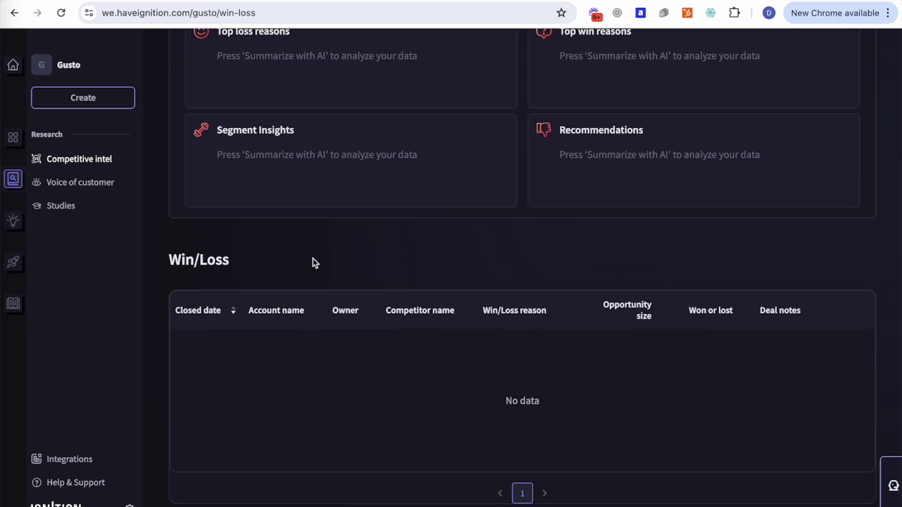
pyautogui.scroll(10, 244, 296)
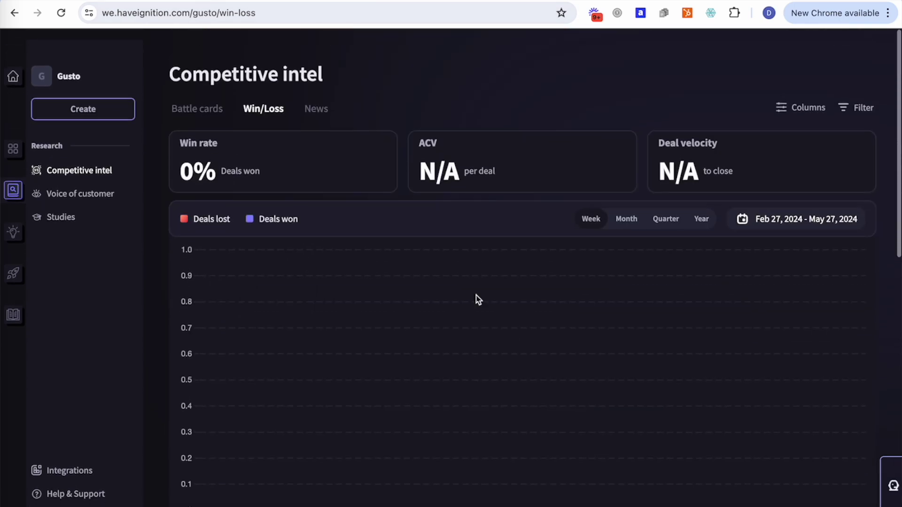
pyautogui.click(253, 13)
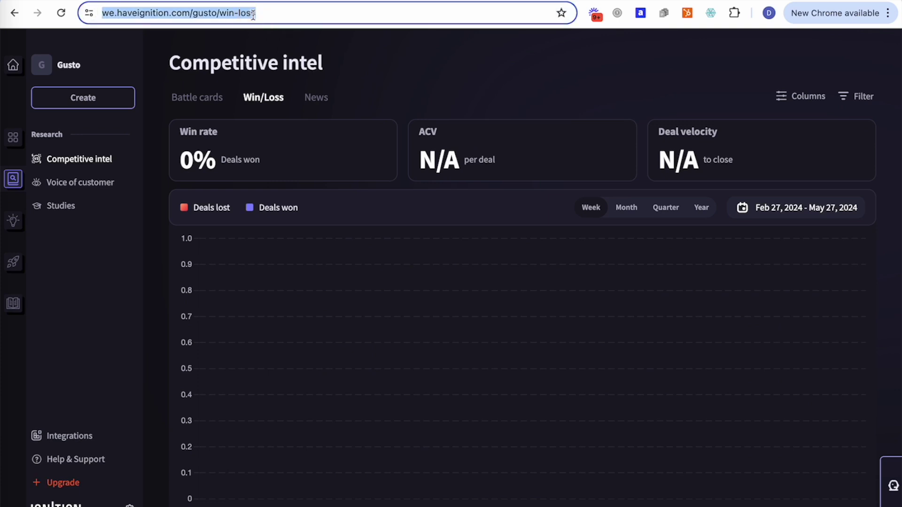
pyautogui.press('Return')
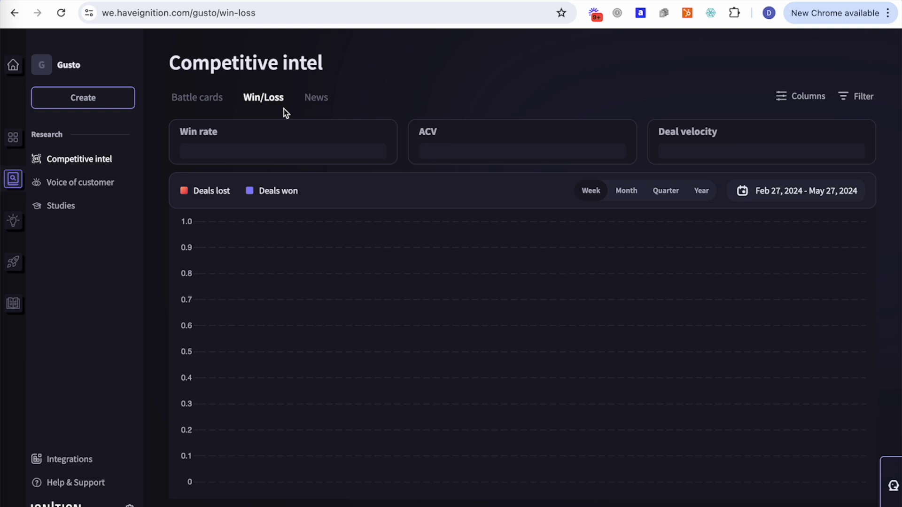
pyautogui.scroll(-7, 436, 208)
pyautogui.scroll(-5, 434, 208)
pyautogui.scroll(15, 433, 207)
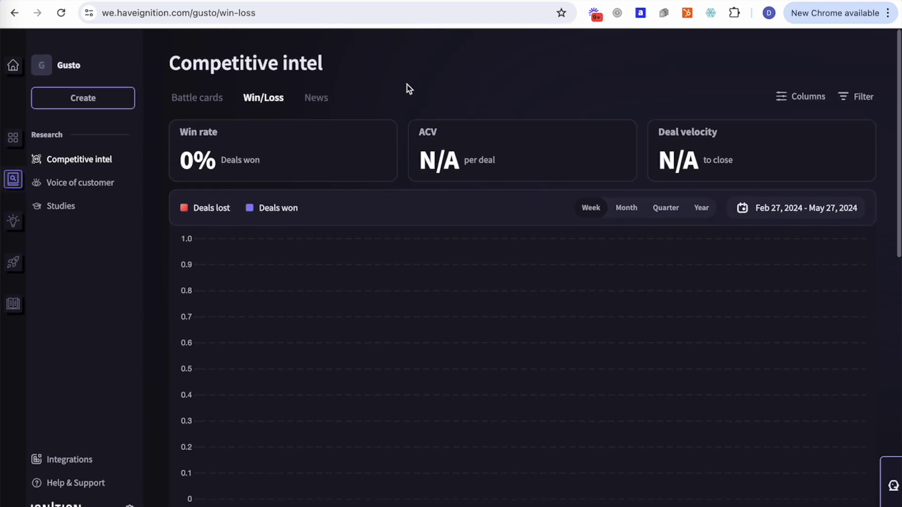
pyautogui.press('super+r')
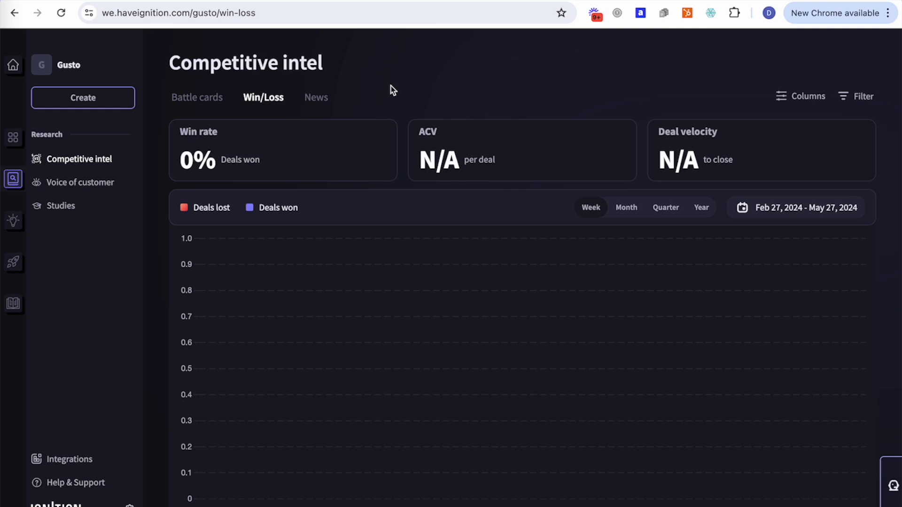
pyautogui.scroll(-9, 438, 174)
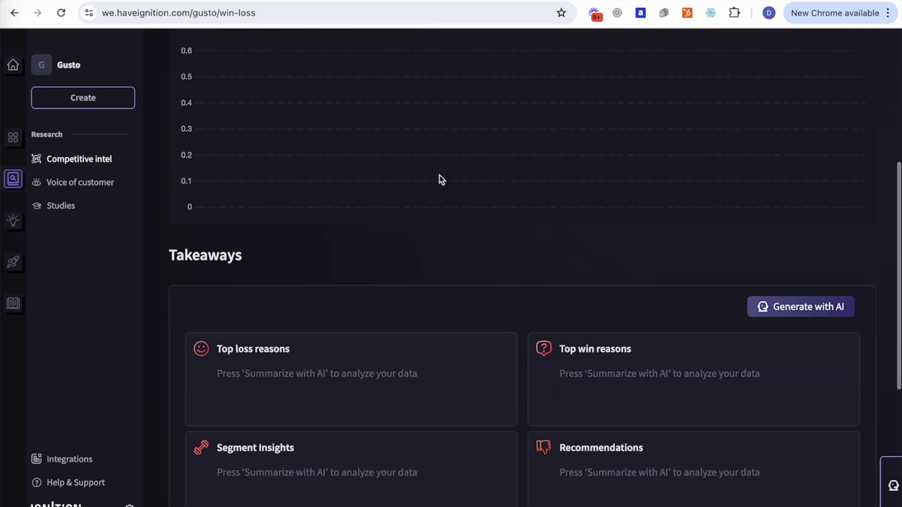
# Review the Win/Loss report's win rate, ACV and deal velocity cards, the AI takeaway categories and the deal table's columns.
pyautogui.scroll(-4, 439, 177)
pyautogui.scroll(13, 438, 175)
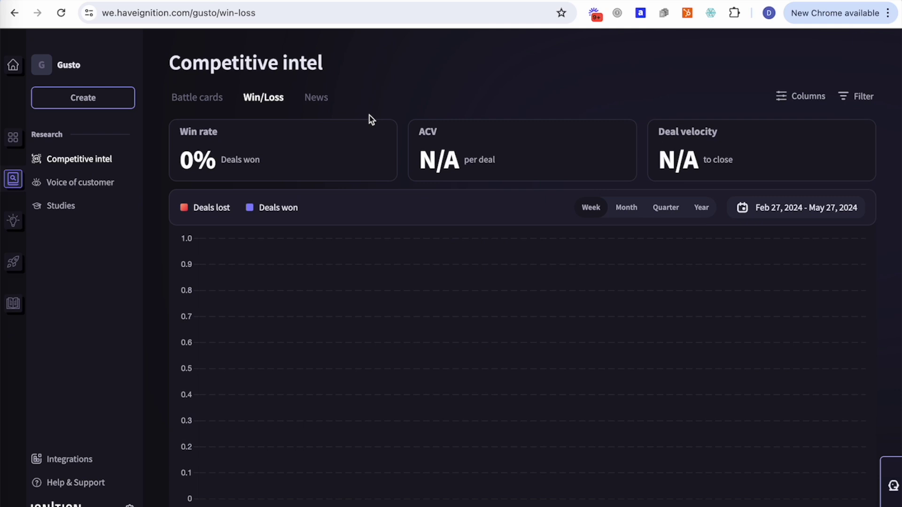
pyautogui.scroll(-6, 479, 103)
pyautogui.scroll(-7, 481, 105)
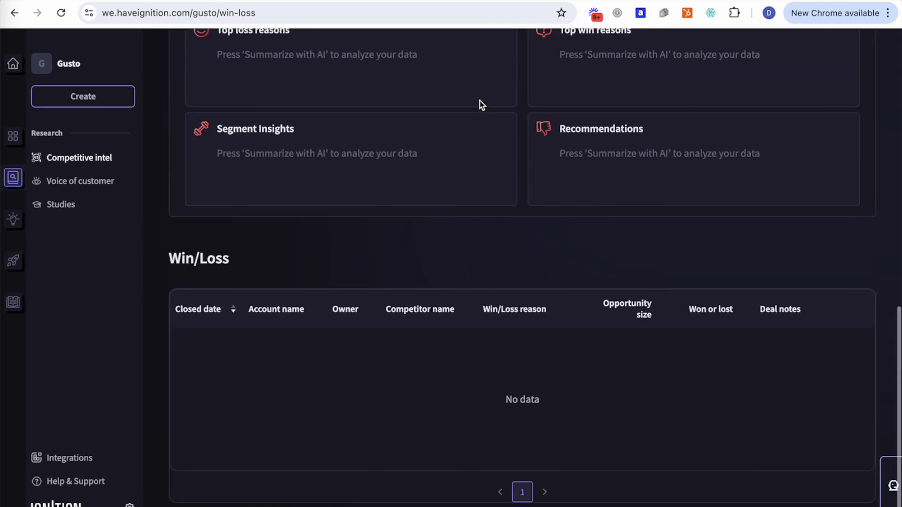
pyautogui.scroll(15, 481, 105)
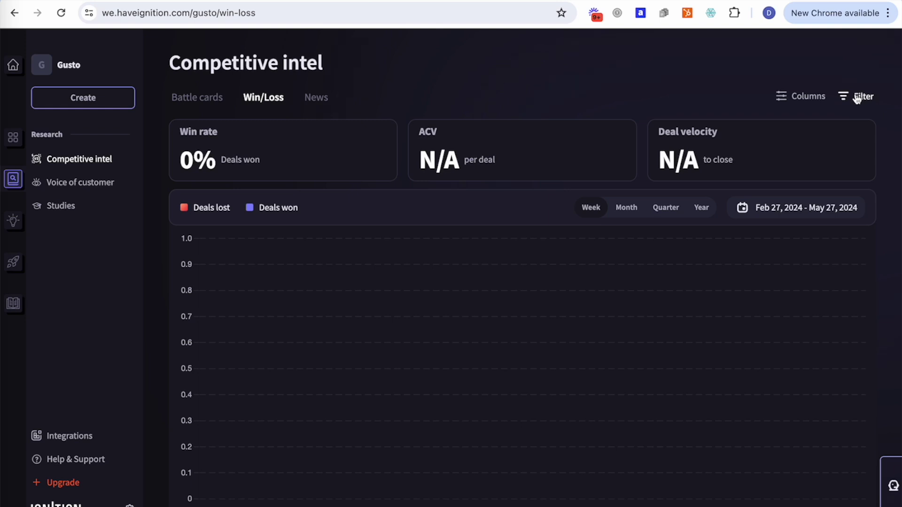
pyautogui.scroll(-3, 584, 137)
pyautogui.scroll(-9, 365, 198)
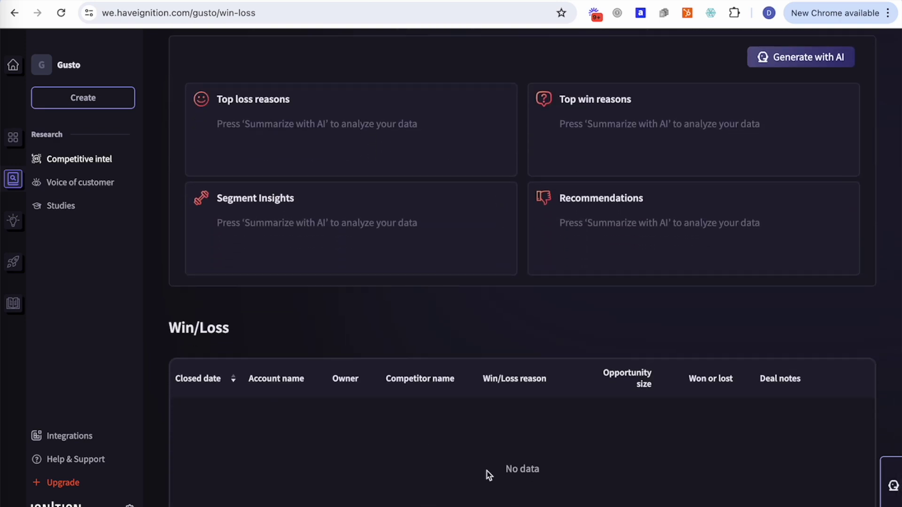
pyautogui.scroll(-1, 481, 487)
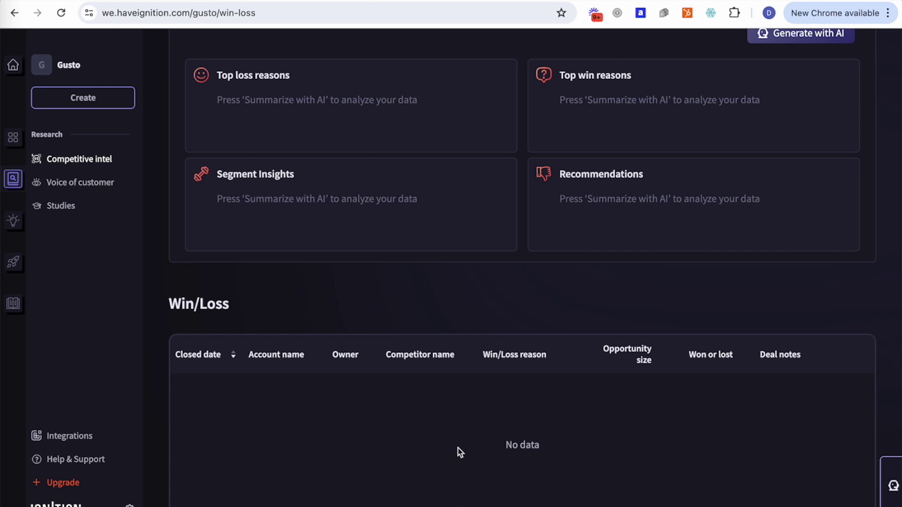
pyautogui.scroll(4, 436, 432)
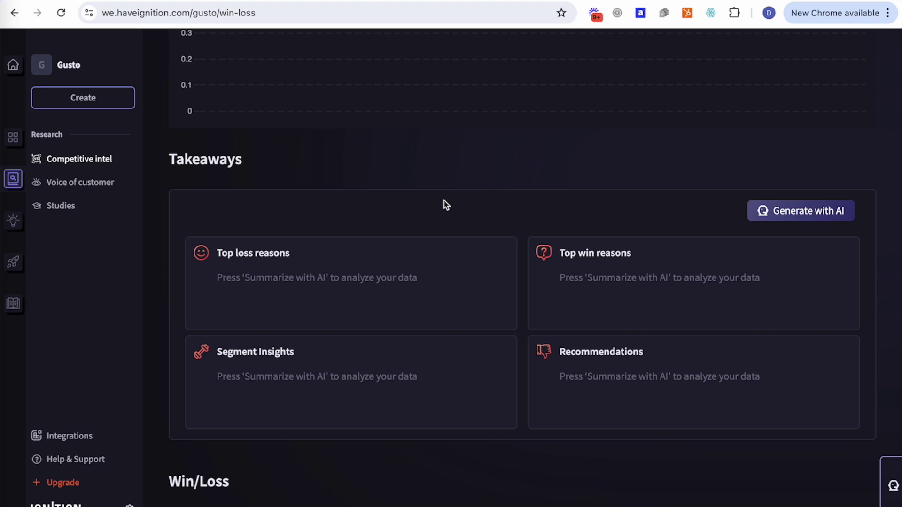
pyautogui.scroll(8, 444, 201)
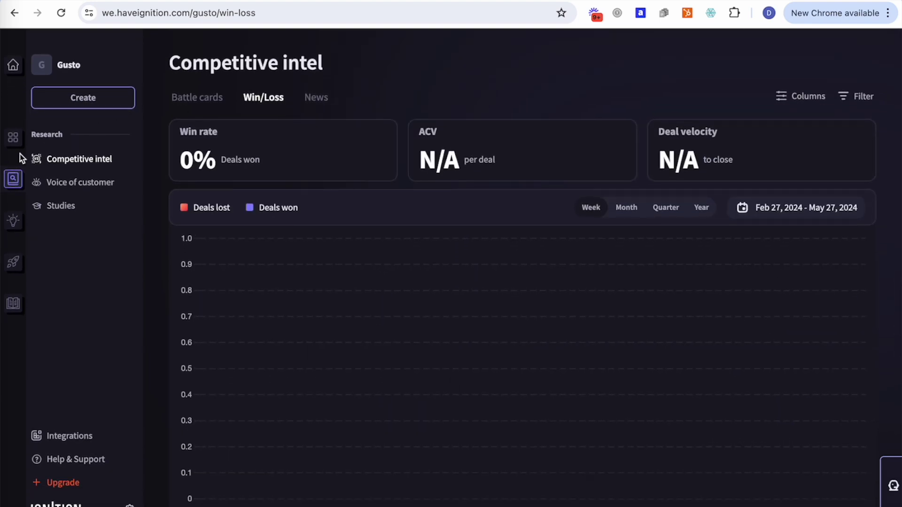
pyautogui.moveTo(4, 167)
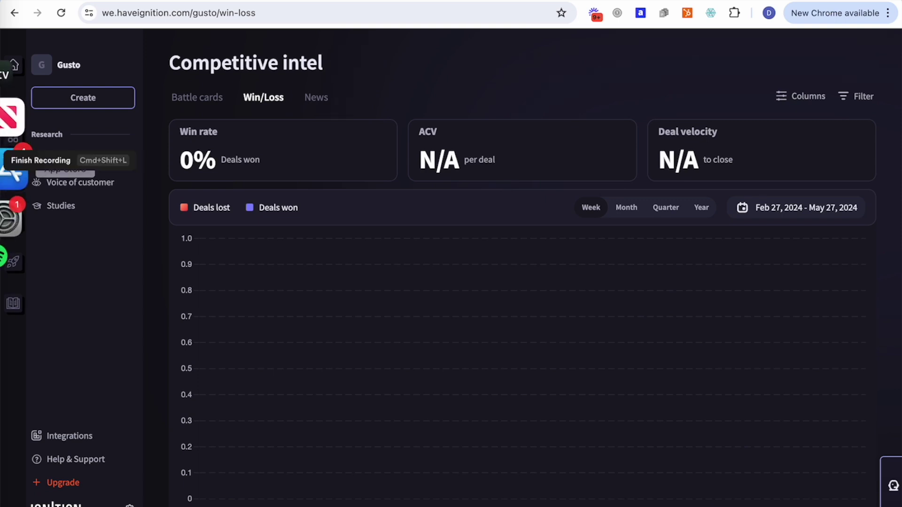